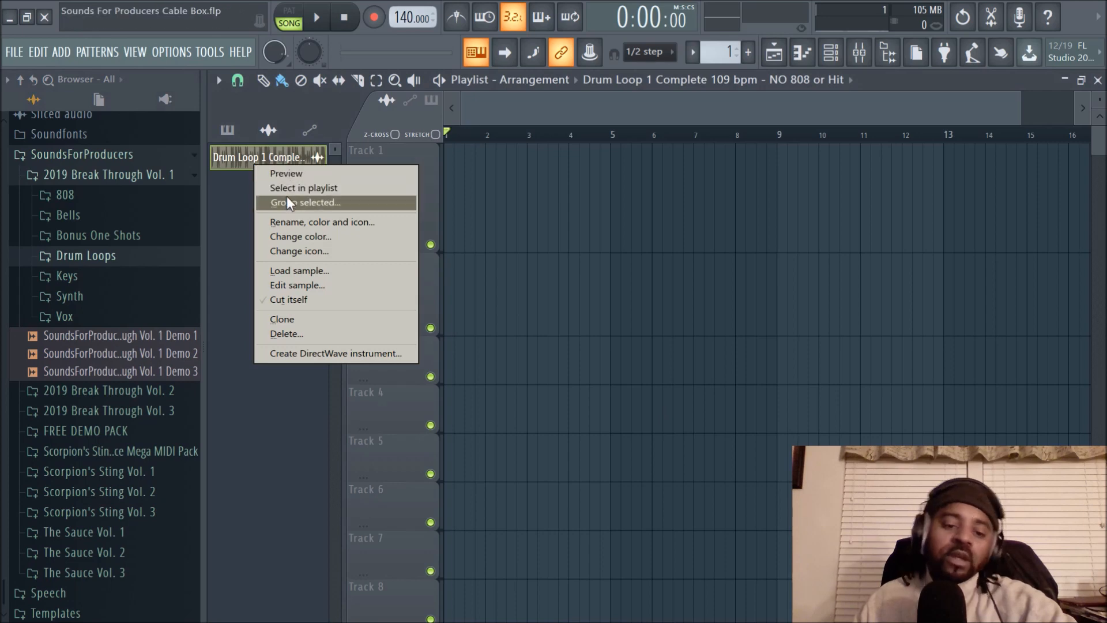
# Delete the Drum Loop 1 channel from the project and turn on the metronome
pyautogui.click(310, 334)
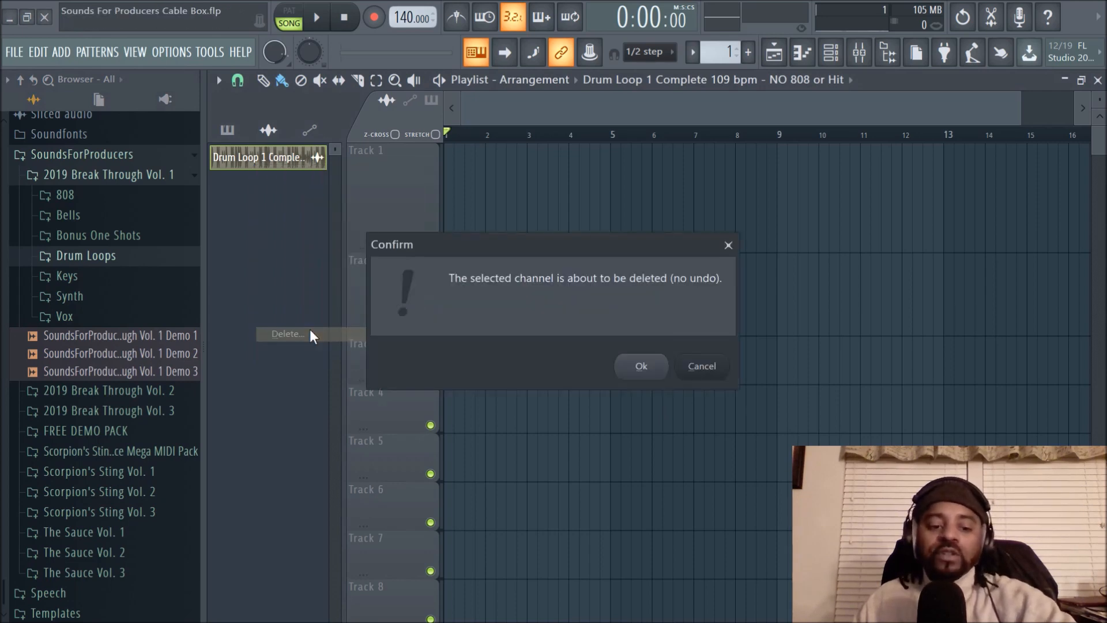
pyautogui.click(632, 370)
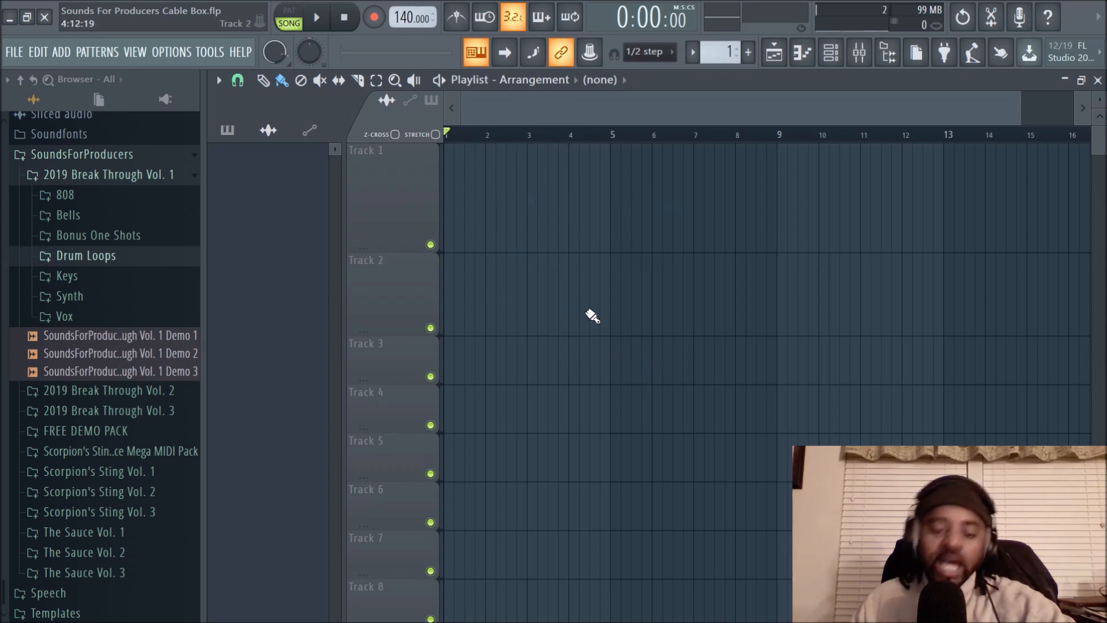
pyautogui.scroll(-1, 578, 140)
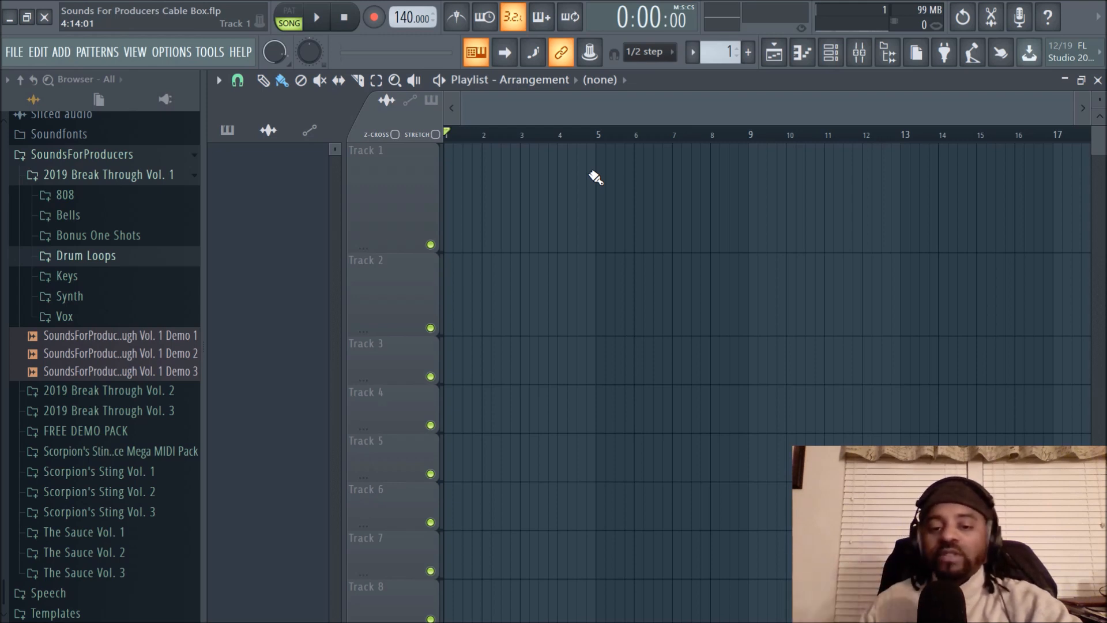
pyautogui.click(457, 16)
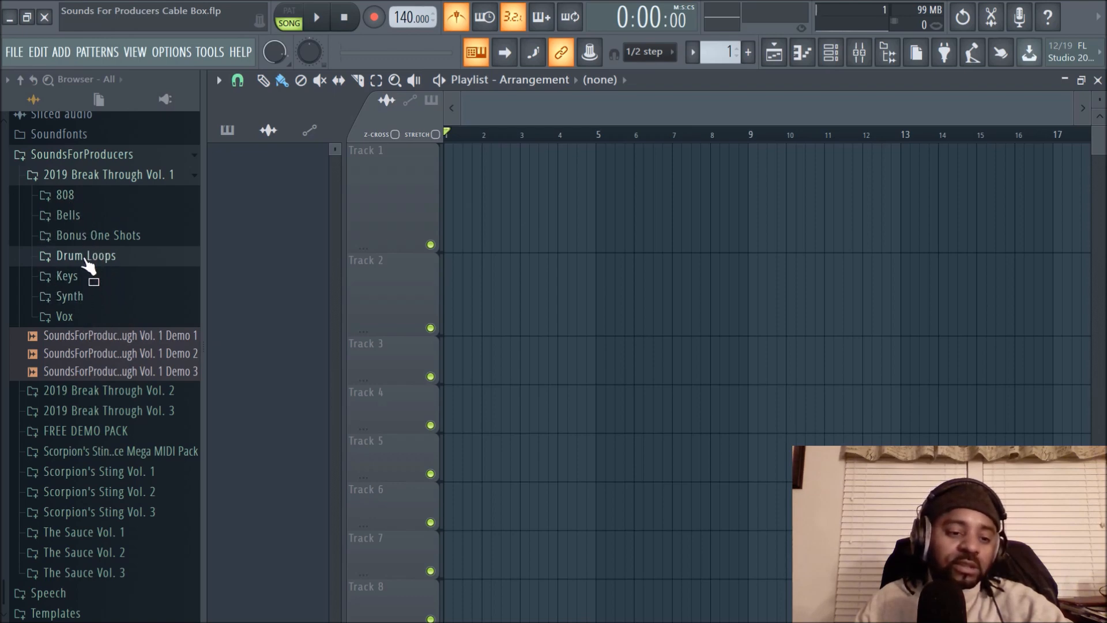
# Preview the kick samples from Fresh Start Kick 1 to Grind Time Kick 2 in the Bonus One Shots Kicks folder of 2019 Break Through Vol. 1
pyautogui.scroll(3, 87, 260)
pyautogui.scroll(-3, 89, 262)
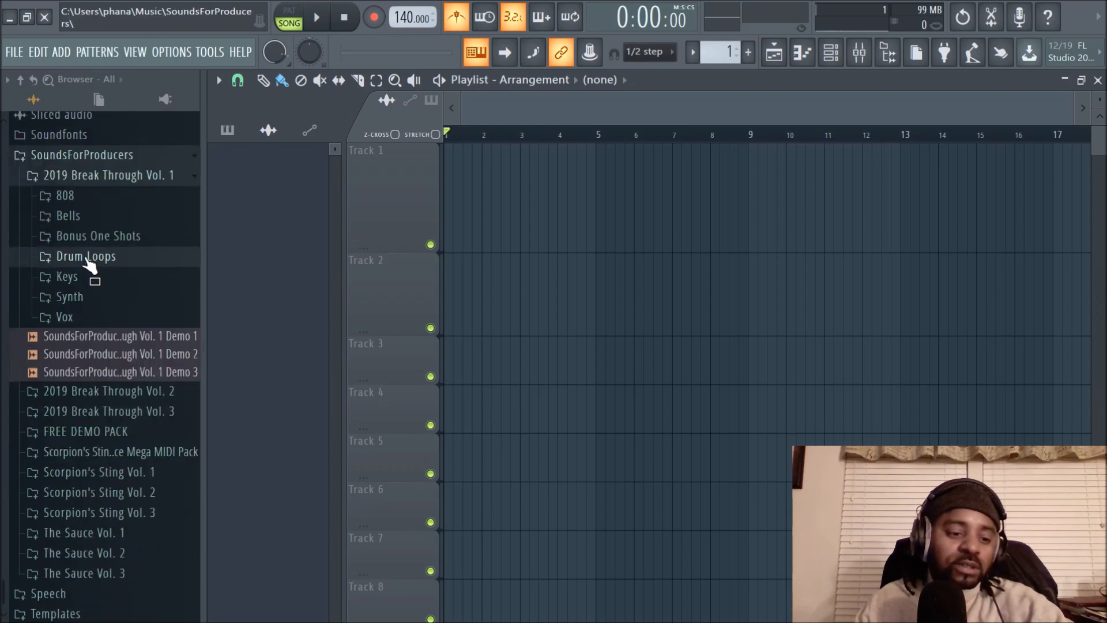
pyautogui.click(90, 238)
pyautogui.click(87, 279)
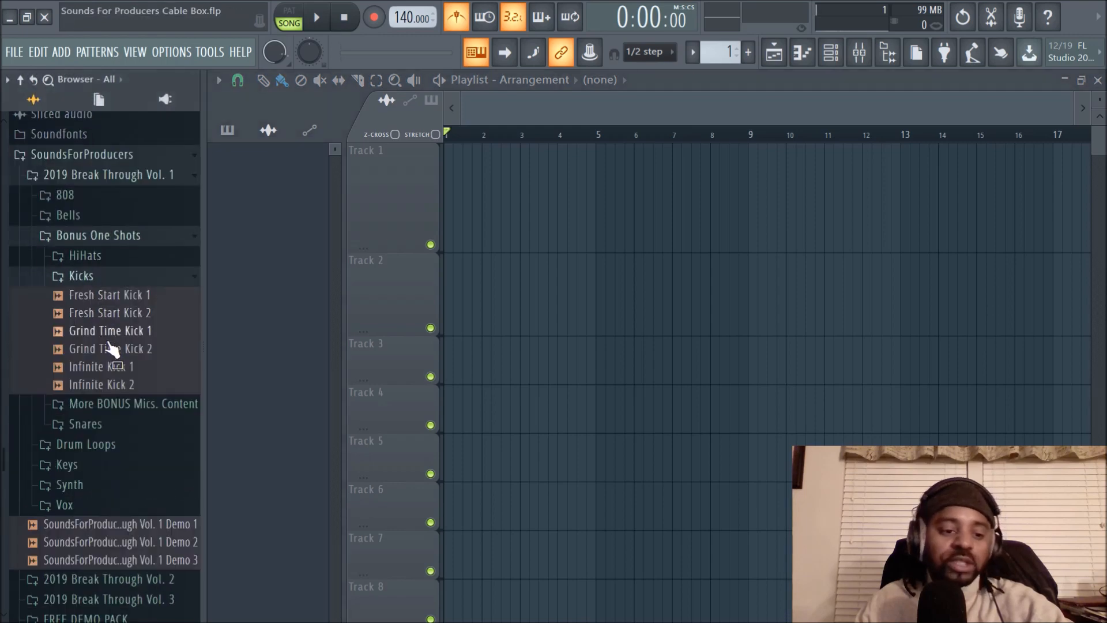
pyautogui.click(106, 297)
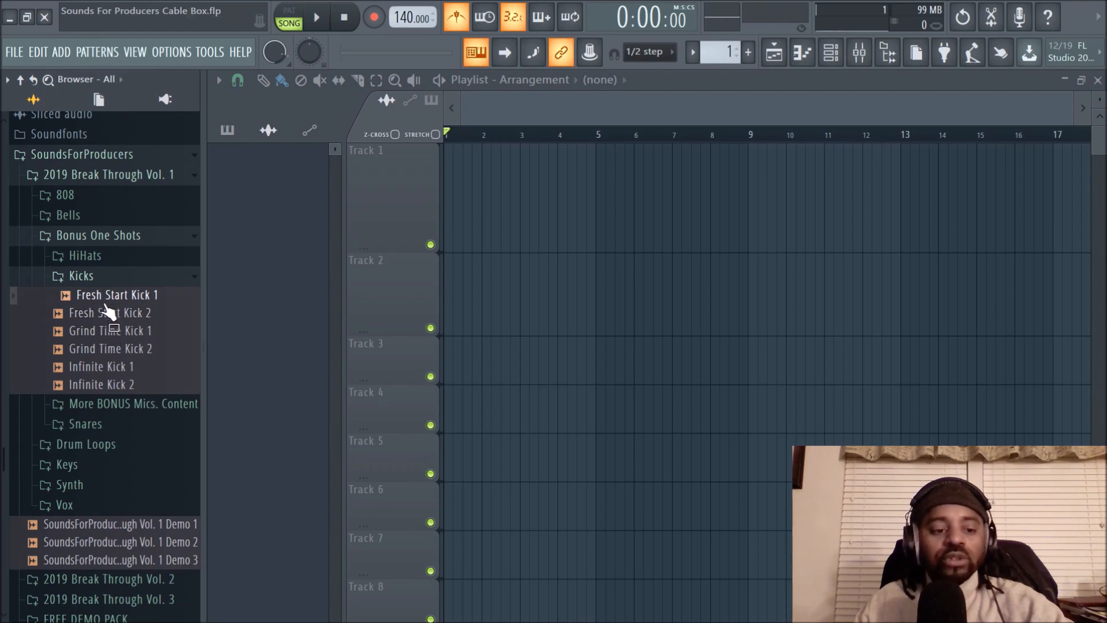
pyautogui.click(106, 316)
pyautogui.click(109, 331)
pyautogui.click(111, 349)
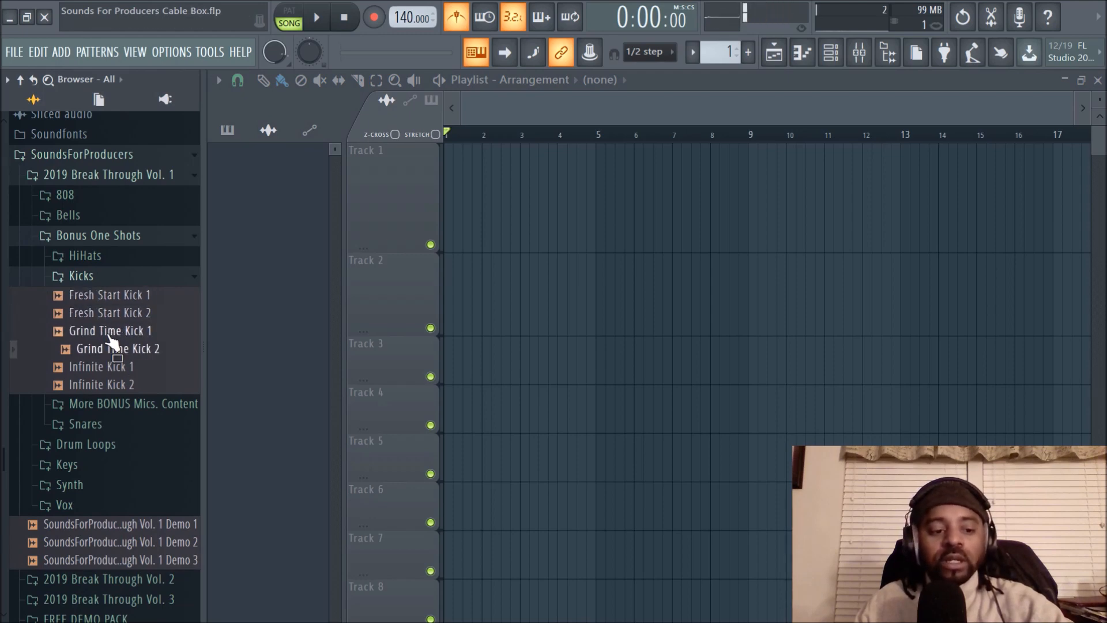
# Place the Grind Time Kick 2 sample on Track 1 at the start of bar 1
pyautogui.moveTo(112, 359); pyautogui.dragTo(453, 205)
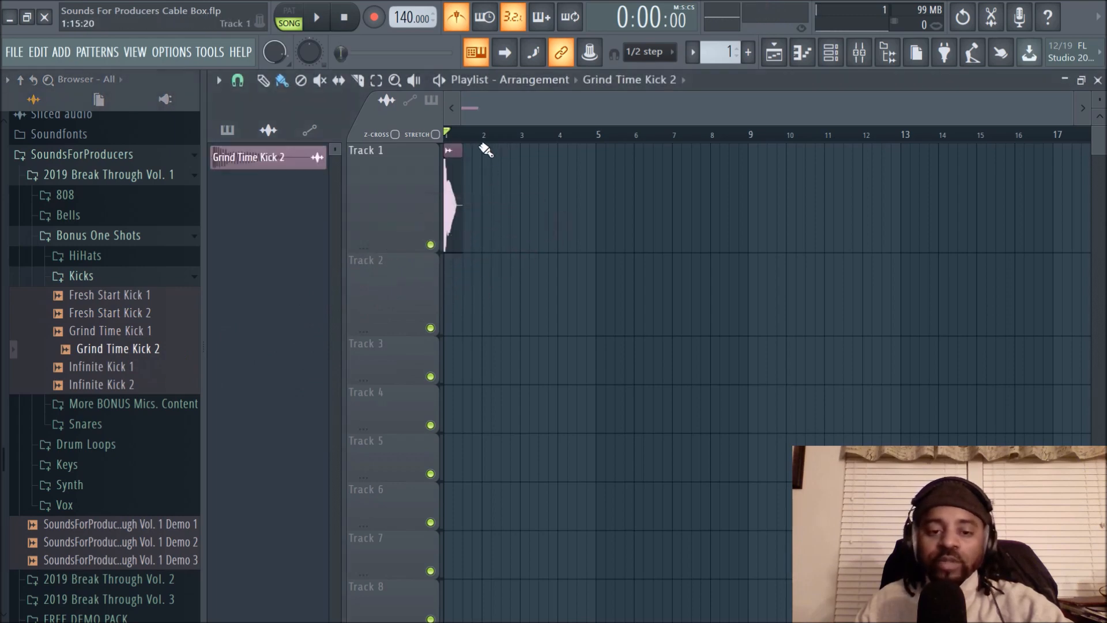
pyautogui.scroll(4, 491, 141)
pyautogui.moveTo(515, 116); pyautogui.dragTo(399, 113)
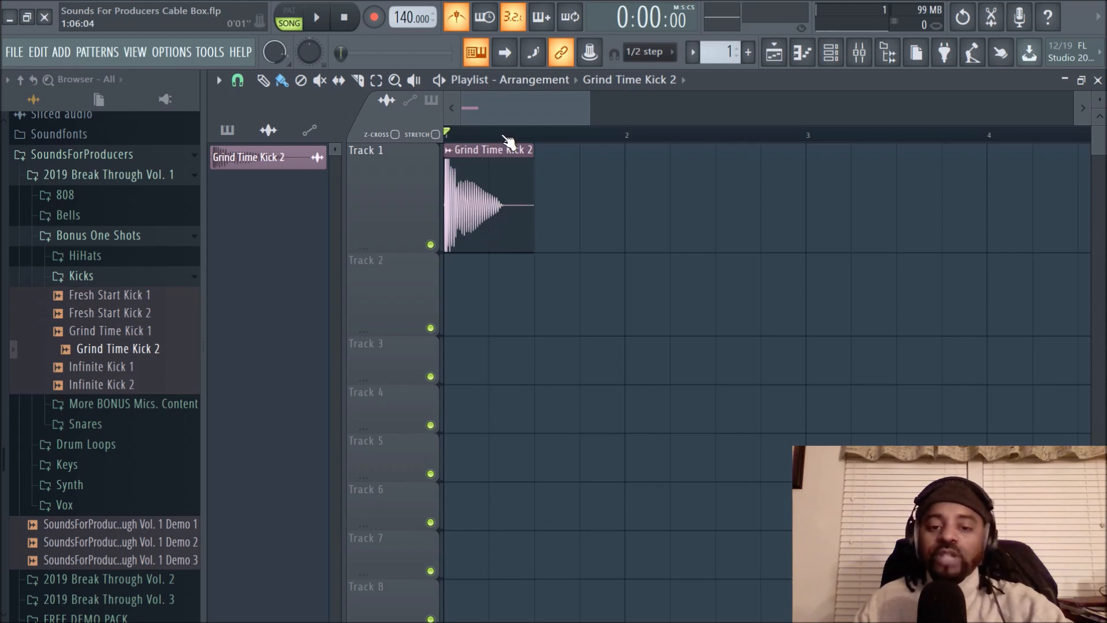
# Play the arrangement twice to hear the single kick against the metronome, then stop it
pyautogui.click(323, 21)
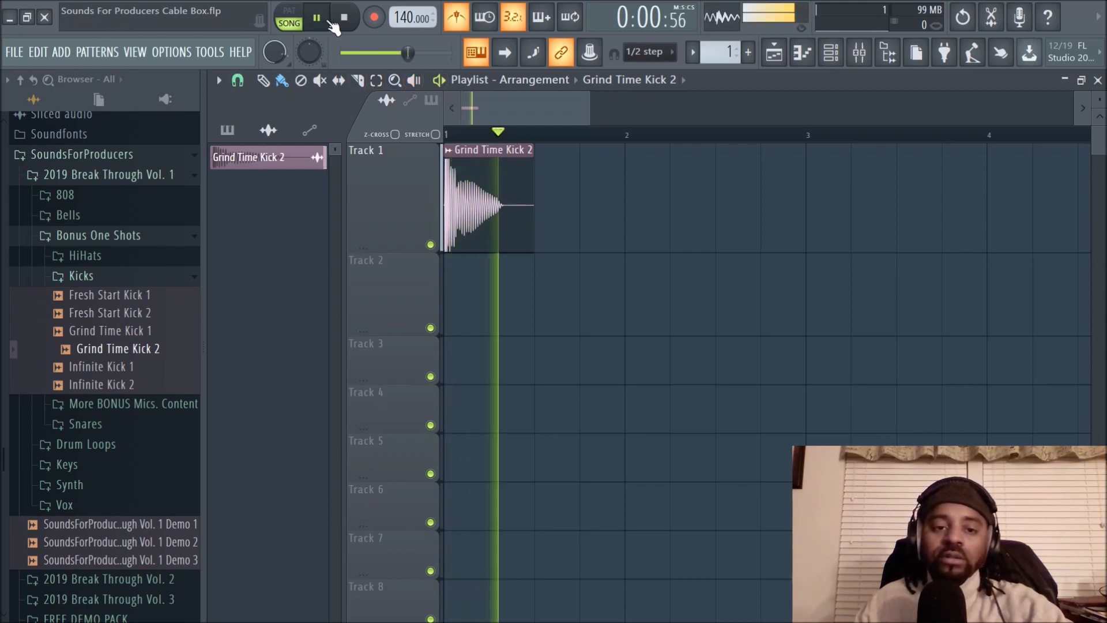
pyautogui.click(339, 22)
pyautogui.click(319, 22)
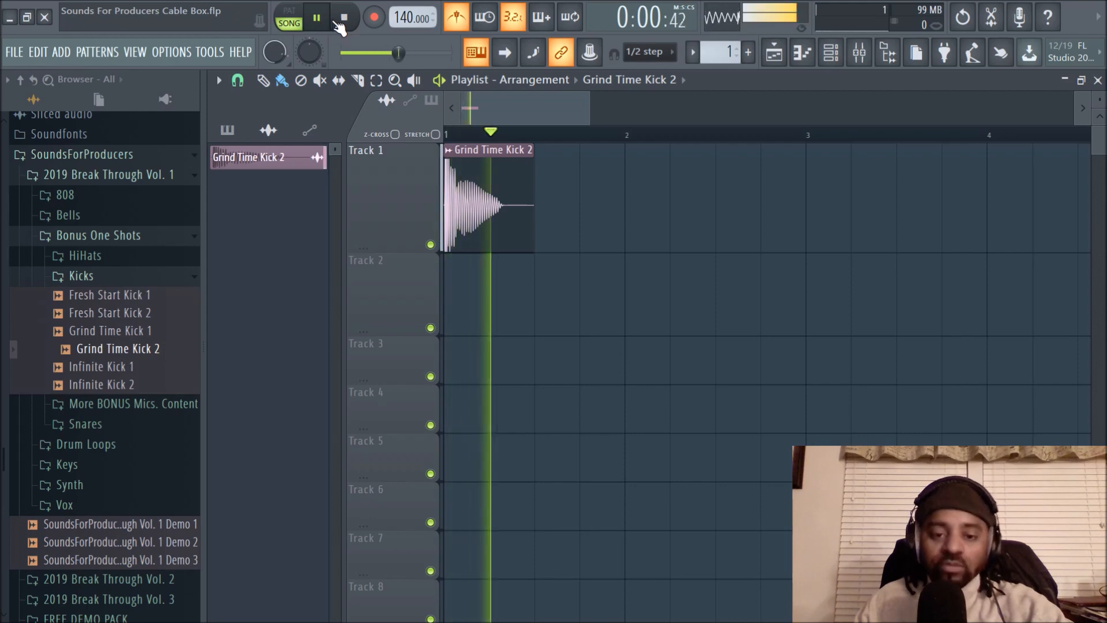
pyautogui.click(344, 18)
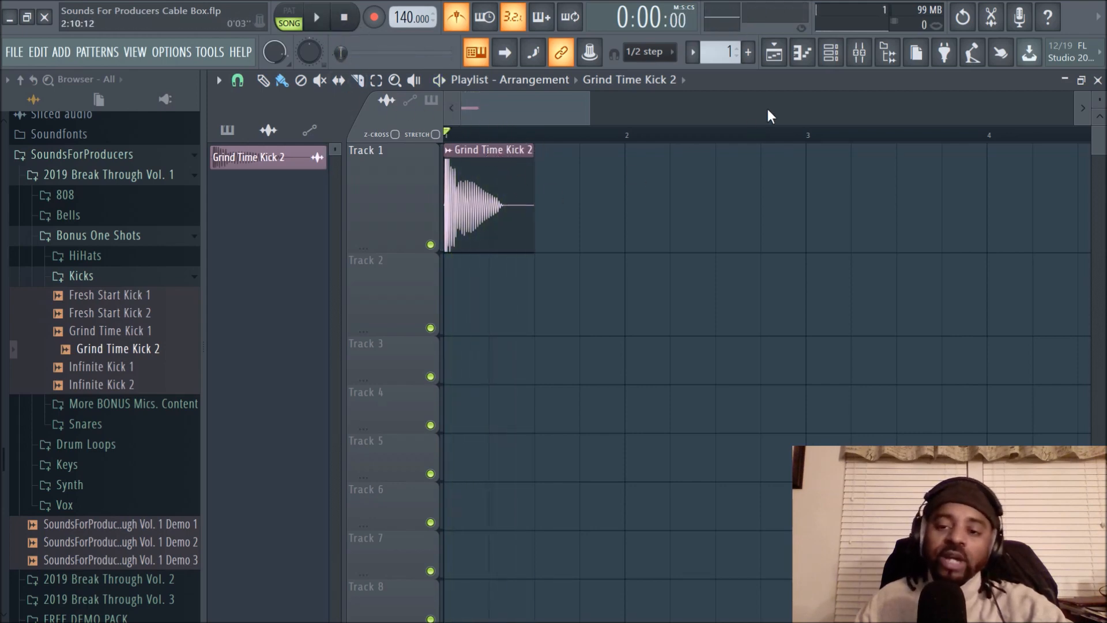
# Check the kick's channel and its mixer track setting in the channel rack, then hide the rack
pyautogui.click(831, 52)
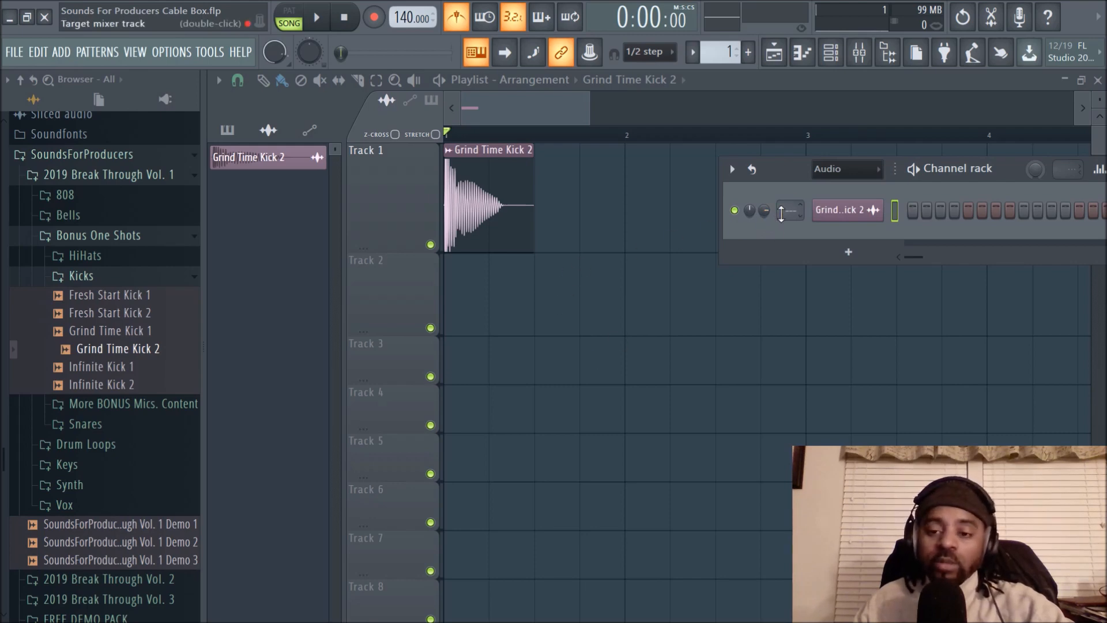
pyautogui.press('F6')
pyautogui.scroll(-8, 552, 140)
pyautogui.scroll(7, 552, 140)
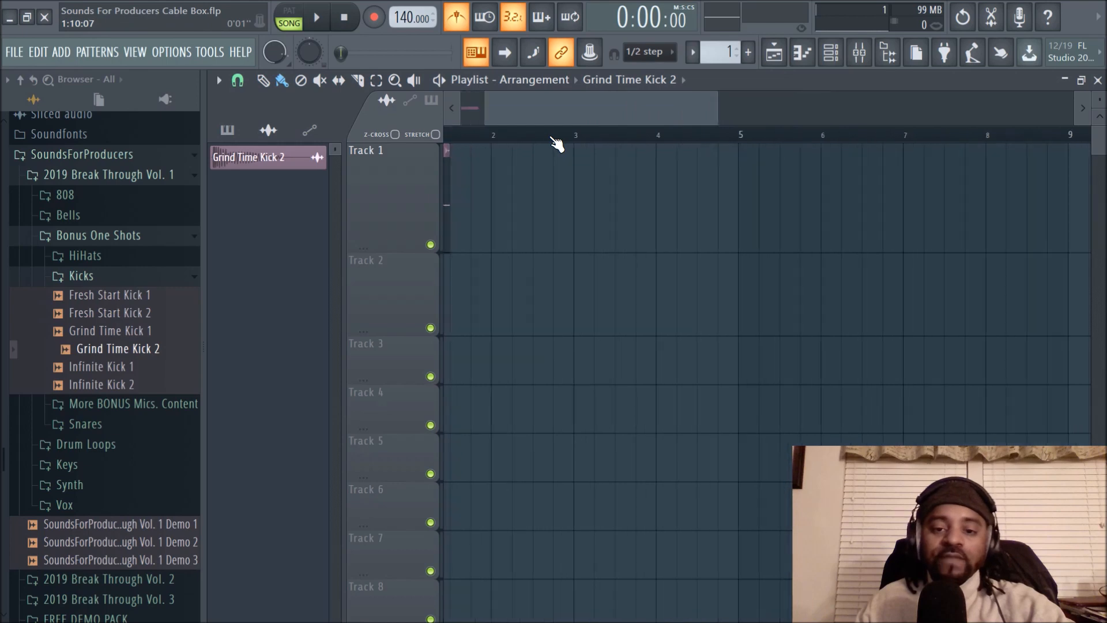
# Reduce the playlist's track height and set its snap to 1/2 beat
pyautogui.moveTo(556, 116); pyautogui.dragTo(456, 104)
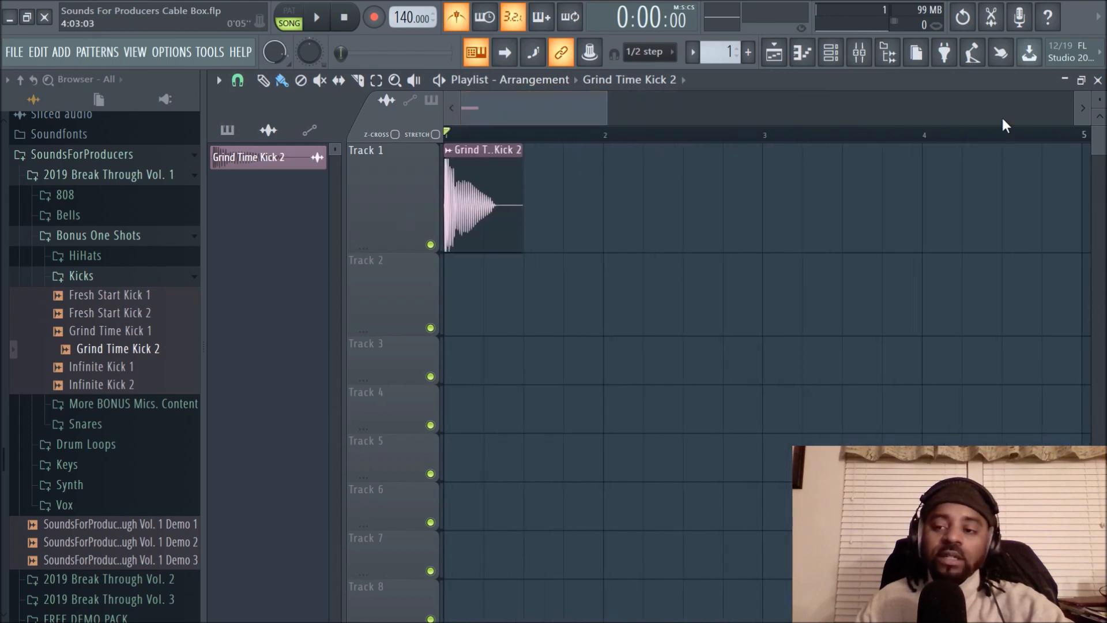
pyautogui.moveTo(1100, 104); pyautogui.dragTo(1100, 99)
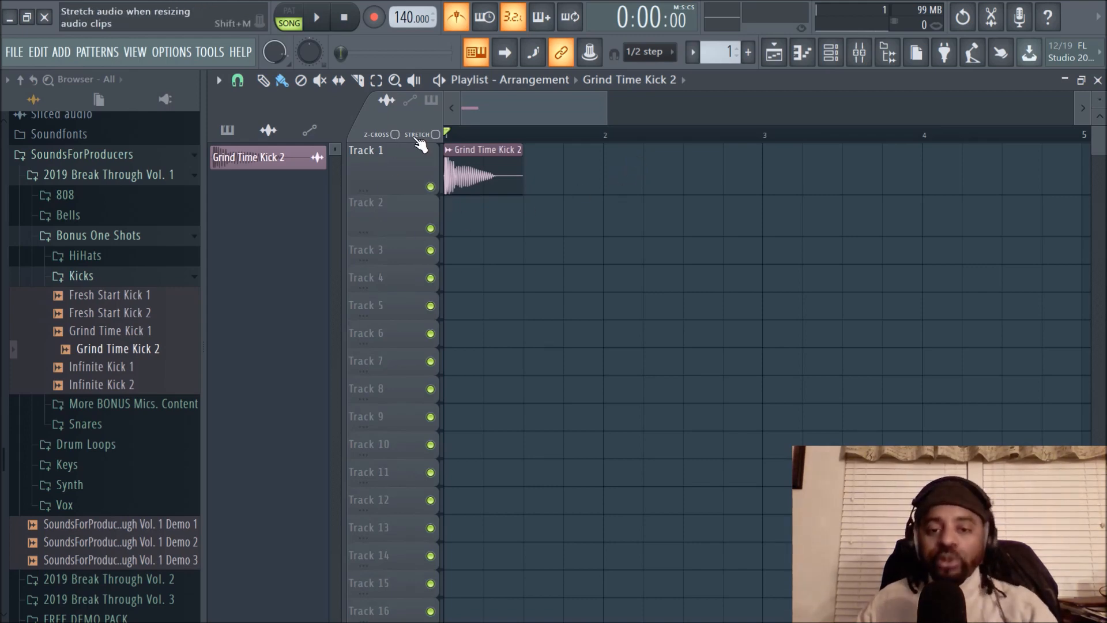
pyautogui.scroll(-1, 499, 143)
pyautogui.scroll(-1, 498, 143)
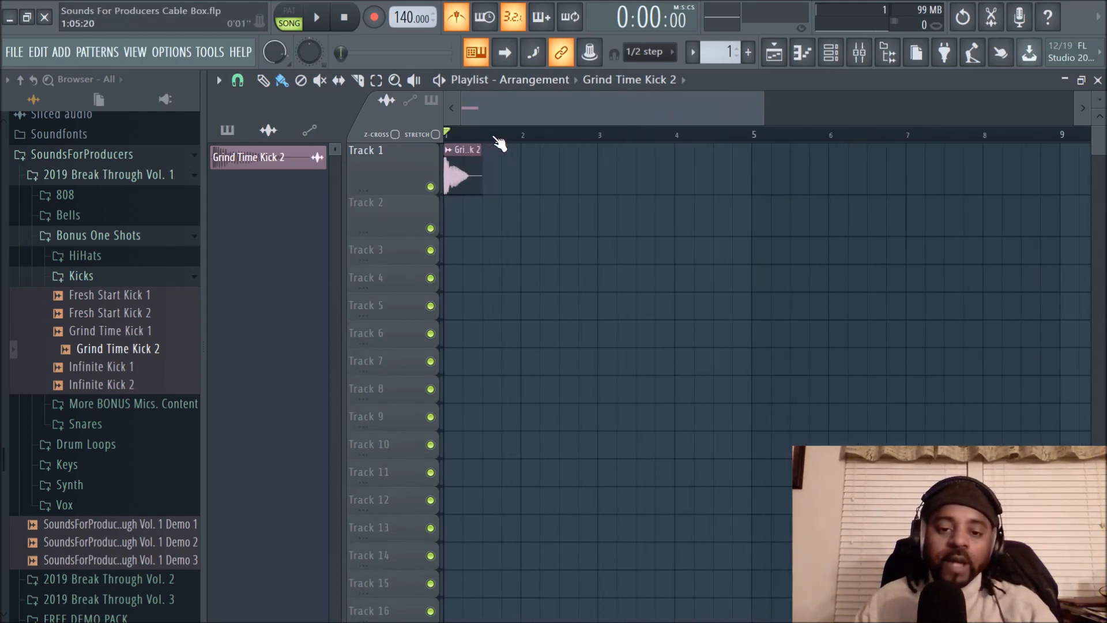
pyautogui.click(238, 81)
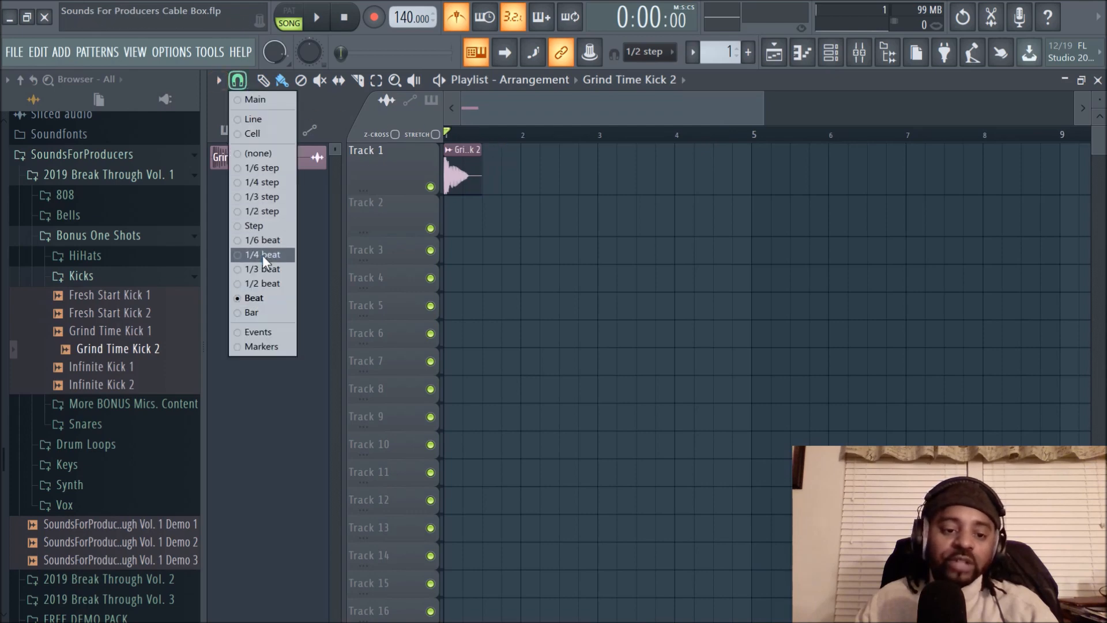
pyautogui.click(267, 283)
# Copy the Grind Time Kick 2 clip on Track 1 to position 1:05 and listen to the two kicks
pyautogui.scroll(4, 540, 123)
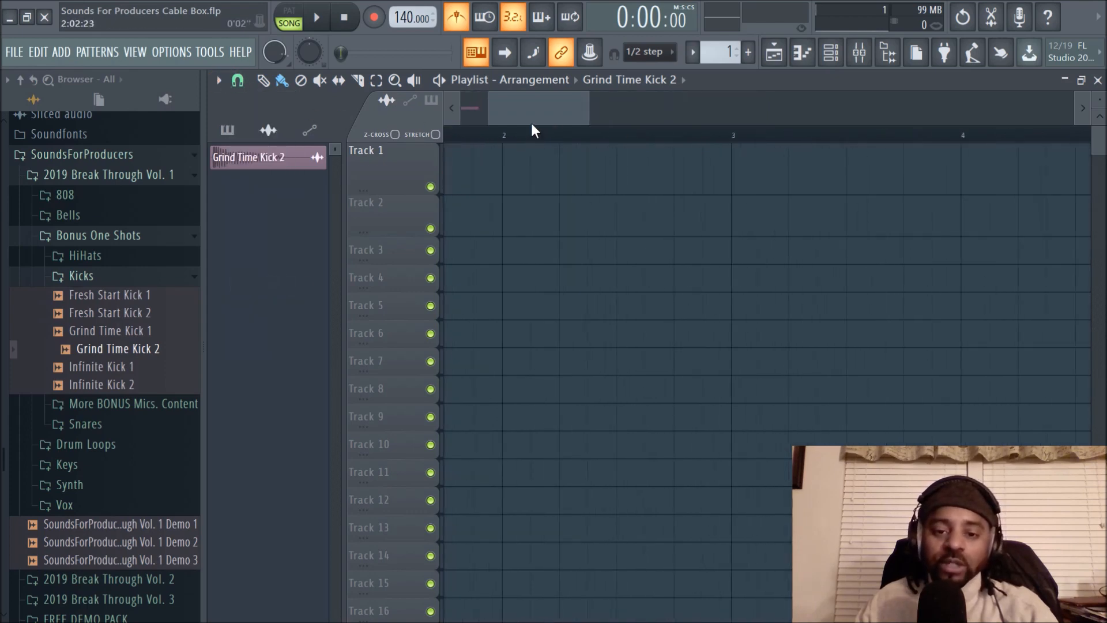
pyautogui.press('space')
pyautogui.press('space')
pyautogui.press('space')
pyautogui.press('space')
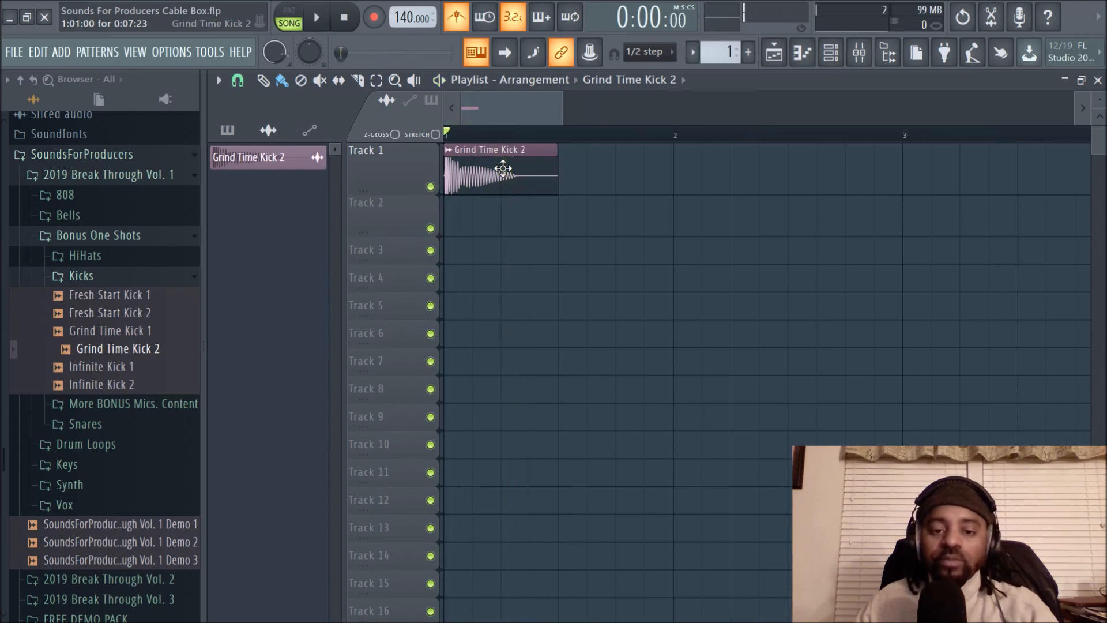
pyautogui.moveTo(487, 164); pyautogui.dragTo(538, 165)
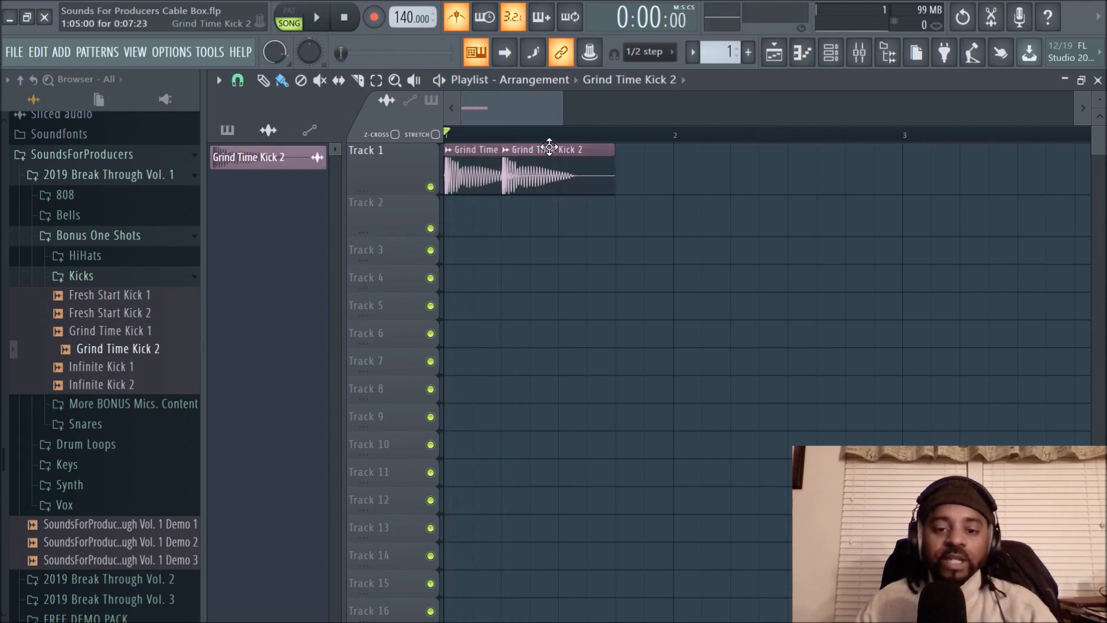
pyautogui.scroll(-1, 545, 136)
pyautogui.scroll(-1, 545, 139)
pyautogui.press('space')
pyautogui.press('space')
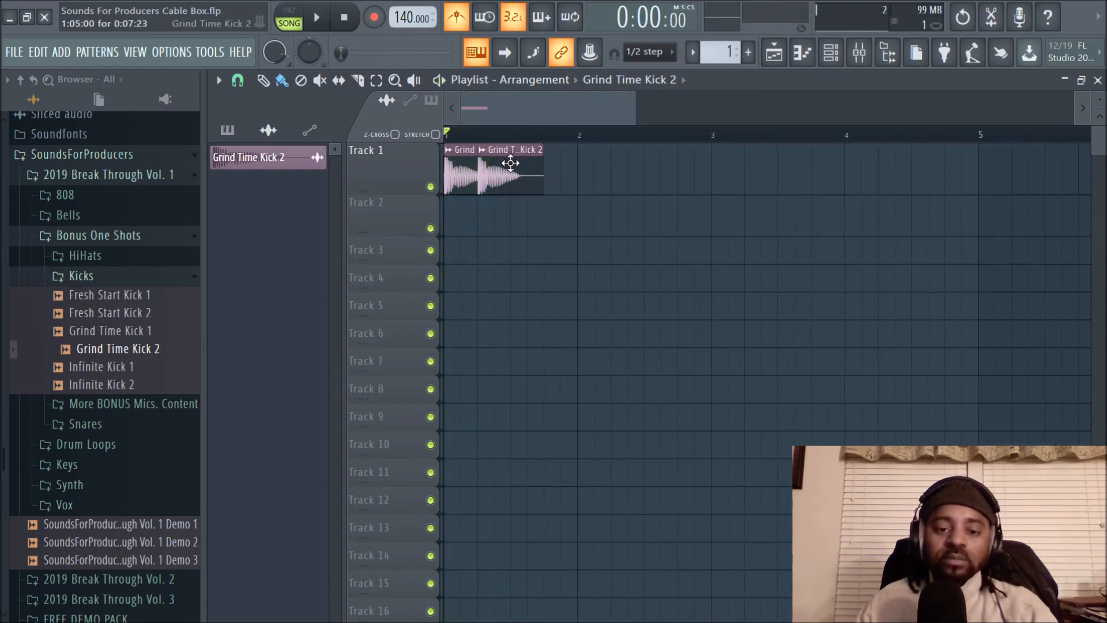
# Move the second kick clip on Track 1 to position 1:07 and listen to the new timing
pyautogui.moveTo(520, 164); pyautogui.dragTo(523, 164)
pyautogui.press('space')
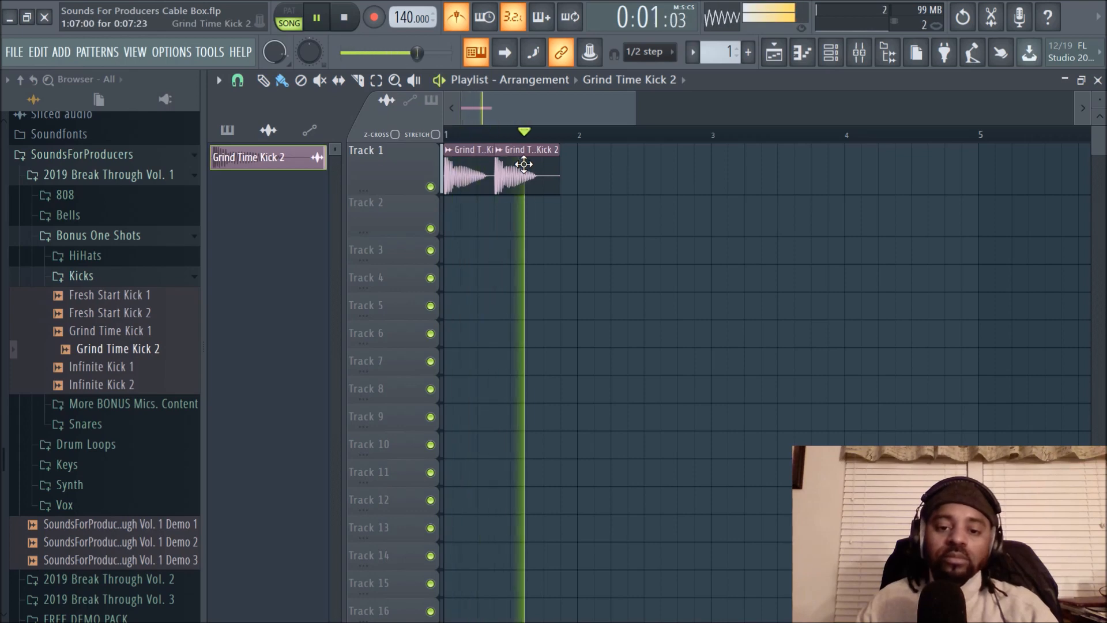
pyautogui.press('space')
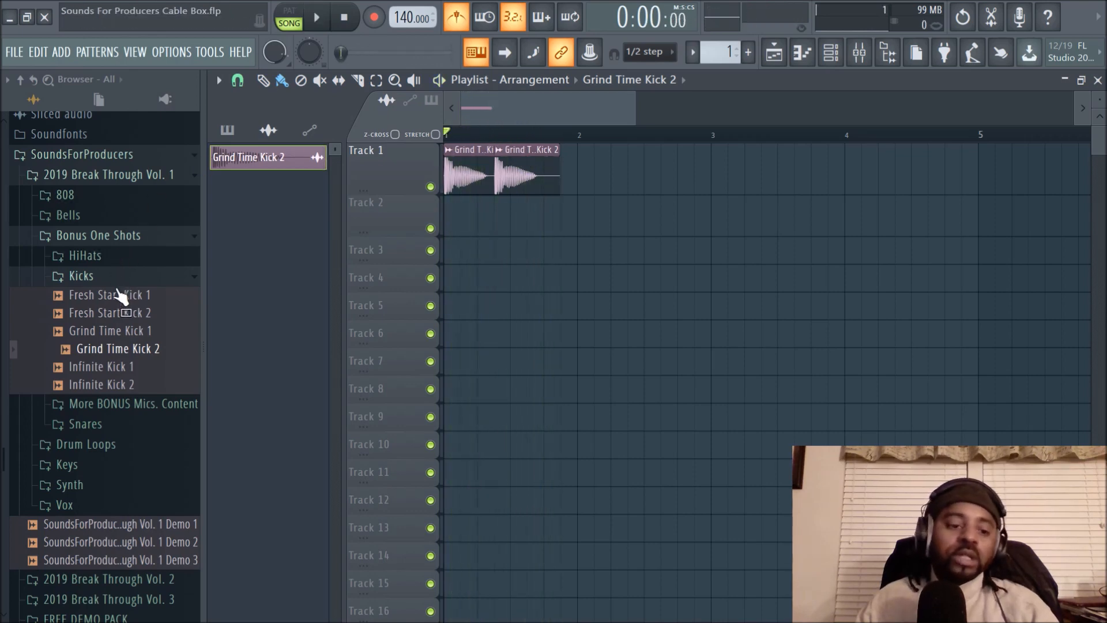
# Audition samples in the Snares folder, place Fresh Start Snare 3 on Track 2 at position 1:09, and play the pattern
pyautogui.click(87, 276)
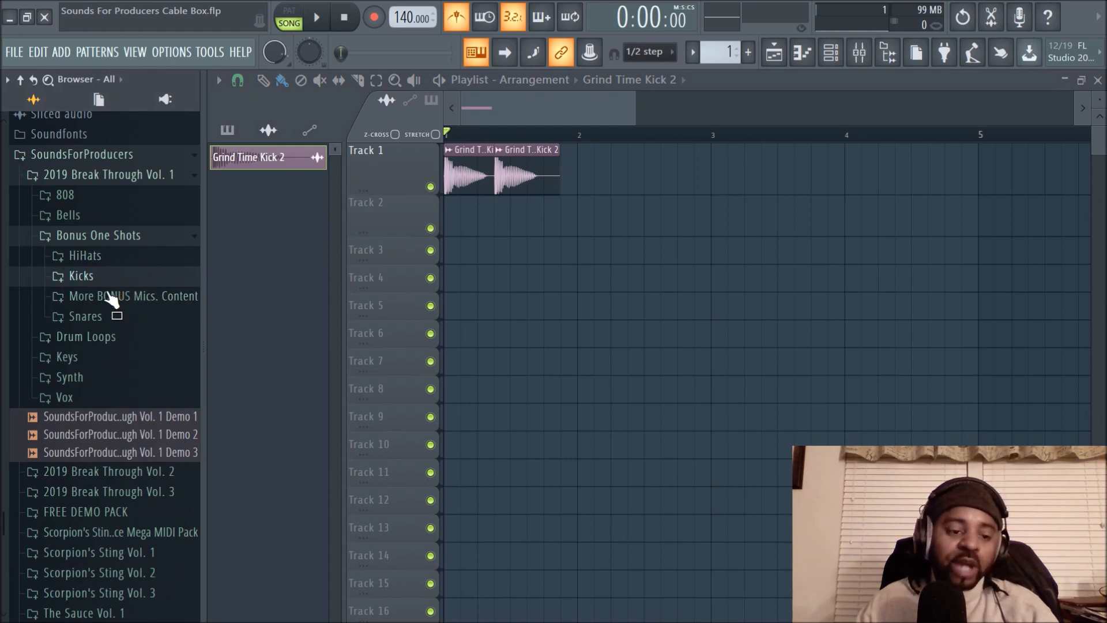
pyautogui.click(98, 325)
pyautogui.click(103, 339)
pyautogui.click(108, 354)
pyautogui.click(108, 340)
pyautogui.click(110, 355)
pyautogui.moveTo(114, 361); pyautogui.dragTo(529, 227)
pyautogui.press('space')
pyautogui.press('space')
pyautogui.press('space')
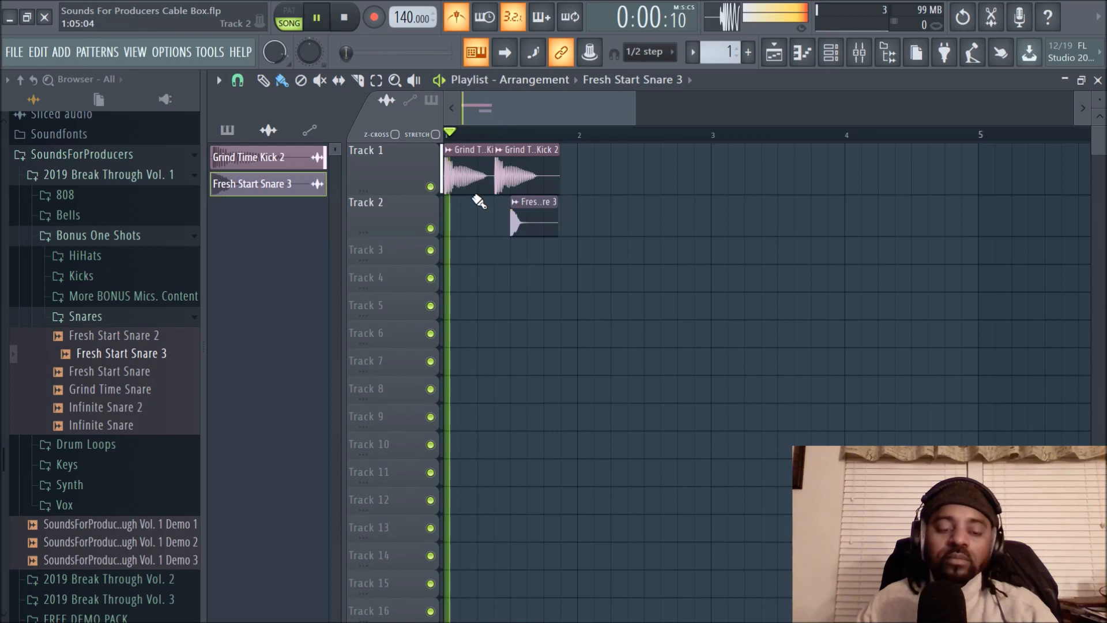
pyautogui.press('space')
# Hide the browser to widen the playlist and play back the kick and snare pattern
pyautogui.click(888, 52)
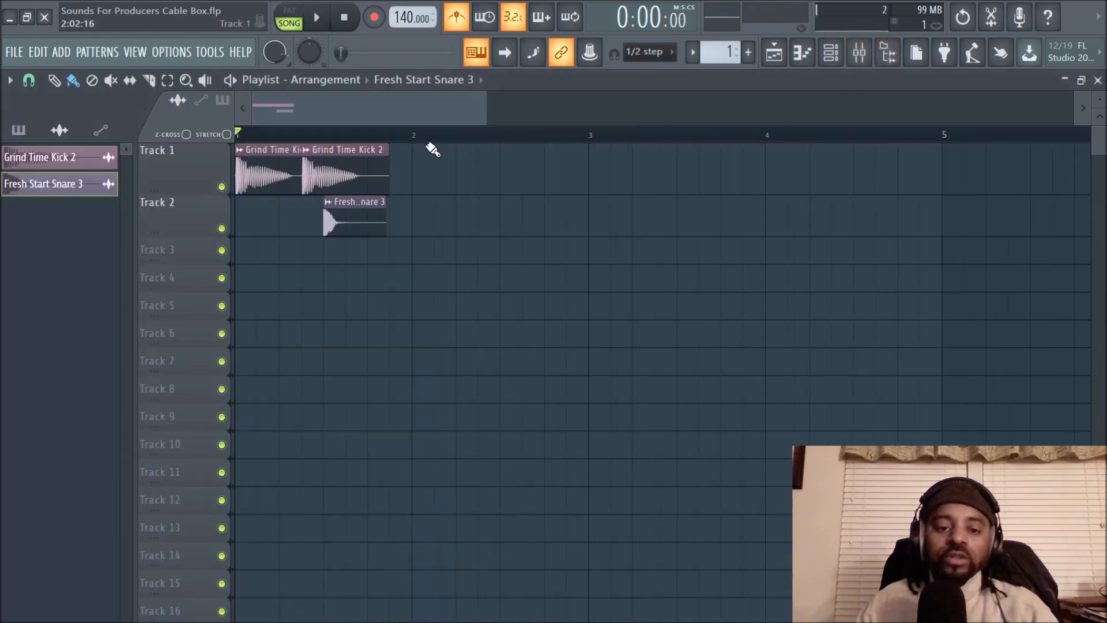
pyautogui.scroll(-1, 421, 142)
pyautogui.press('space')
pyautogui.press('space')
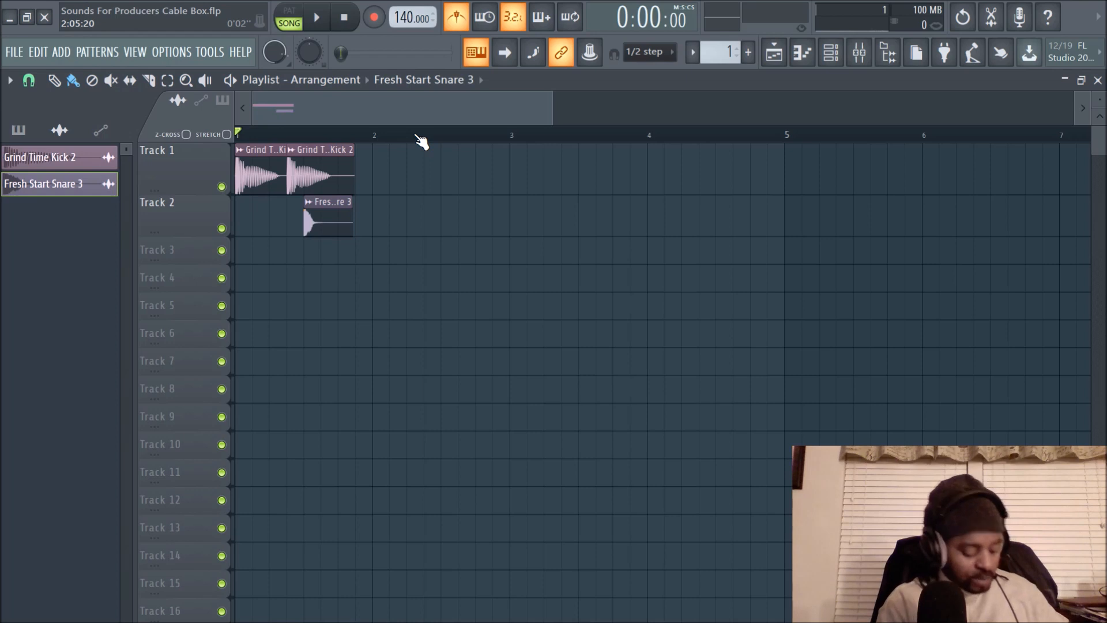
pyautogui.press('space')
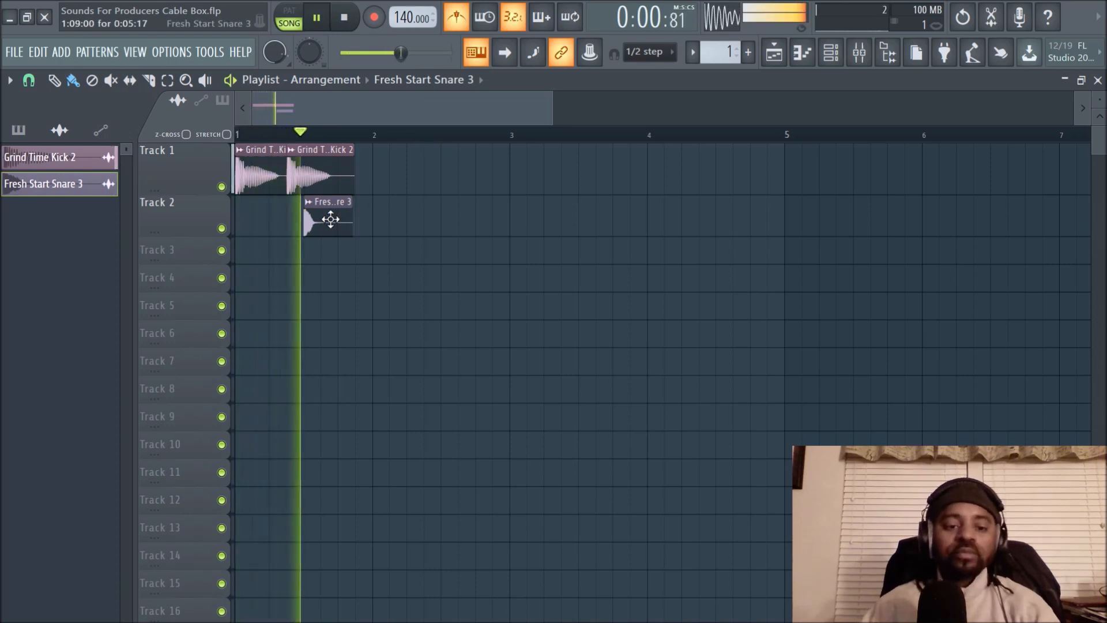
pyautogui.press('space')
# Copy the snare clip on Track 2 to positions 2:09, 3:09 and 4:09
pyautogui.moveTo(325, 221); pyautogui.dragTo(468, 217)
pyautogui.press('space')
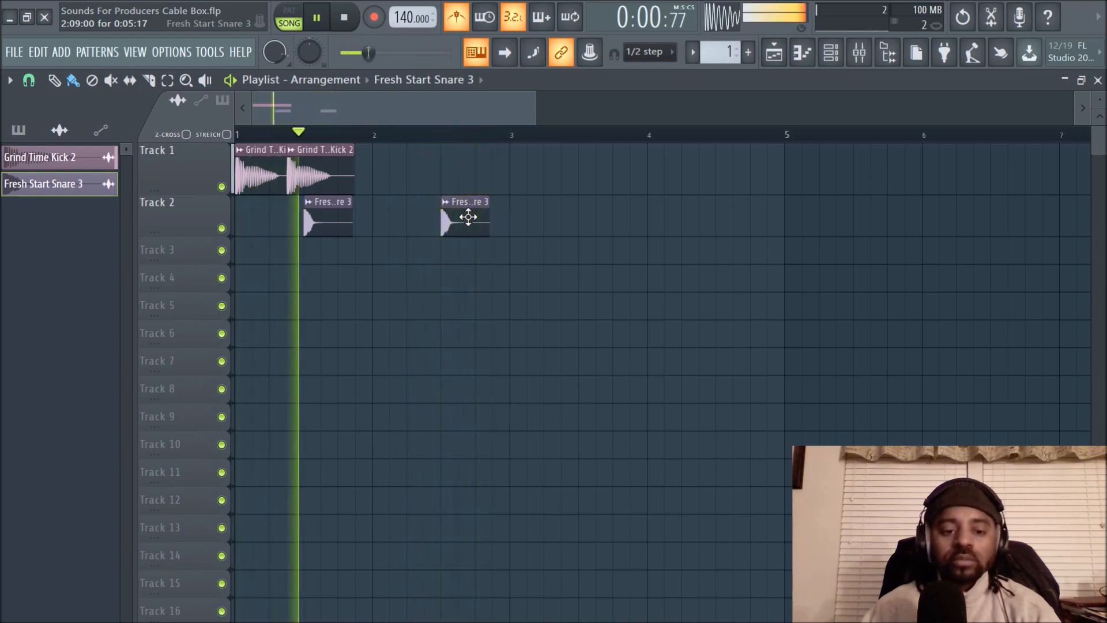
pyautogui.moveTo(468, 217); pyautogui.dragTo(740, 222)
pyautogui.press('space')
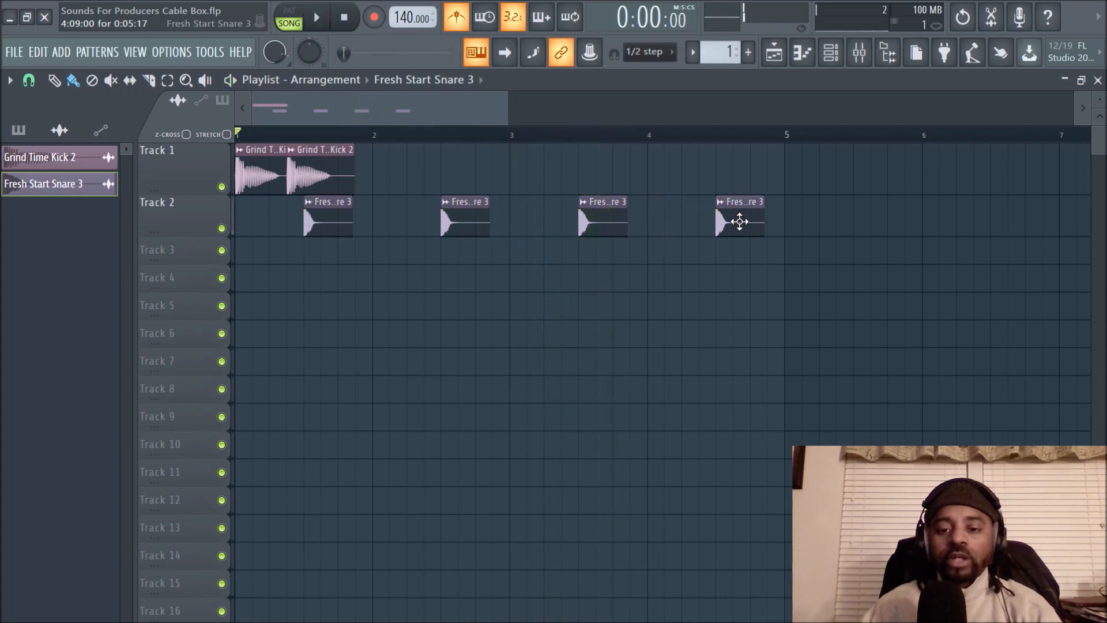
# Copy the kick clip on Track 1 to positions 2:05 and 2:07 and play the pattern
pyautogui.press('space')
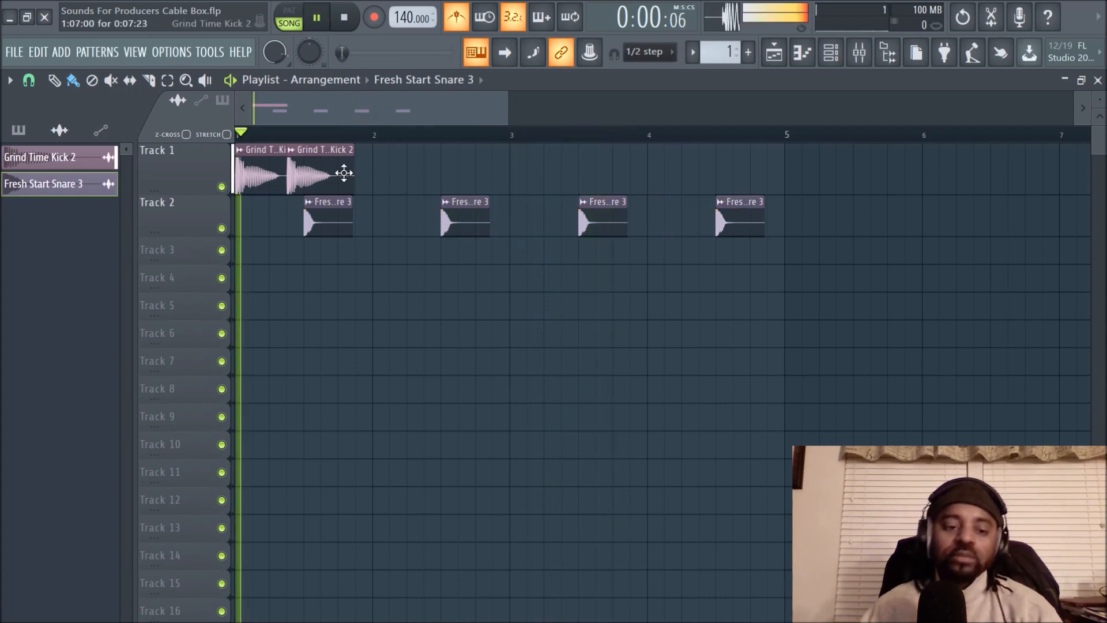
pyautogui.press('space')
pyautogui.moveTo(337, 173); pyautogui.dragTo(449, 179)
pyautogui.press('space')
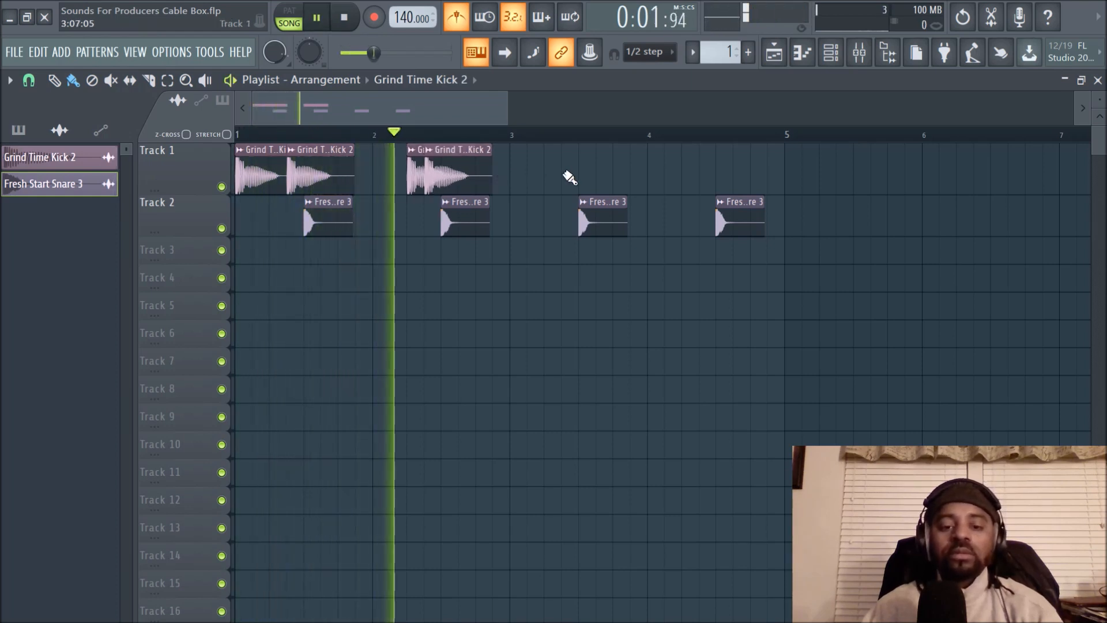
# Duplicate the kick clips of bars 1 and 2 on Track 1 into bars 3 and 4 and play the result
pyautogui.press('space')
pyautogui.moveTo(534, 175)
pyautogui.mouseDown()
pyautogui.moveTo(406, 193)
pyautogui.moveTo(240, 185)
pyautogui.moveTo(536, 180)
pyautogui.mouseUp()
pyautogui.press('space')
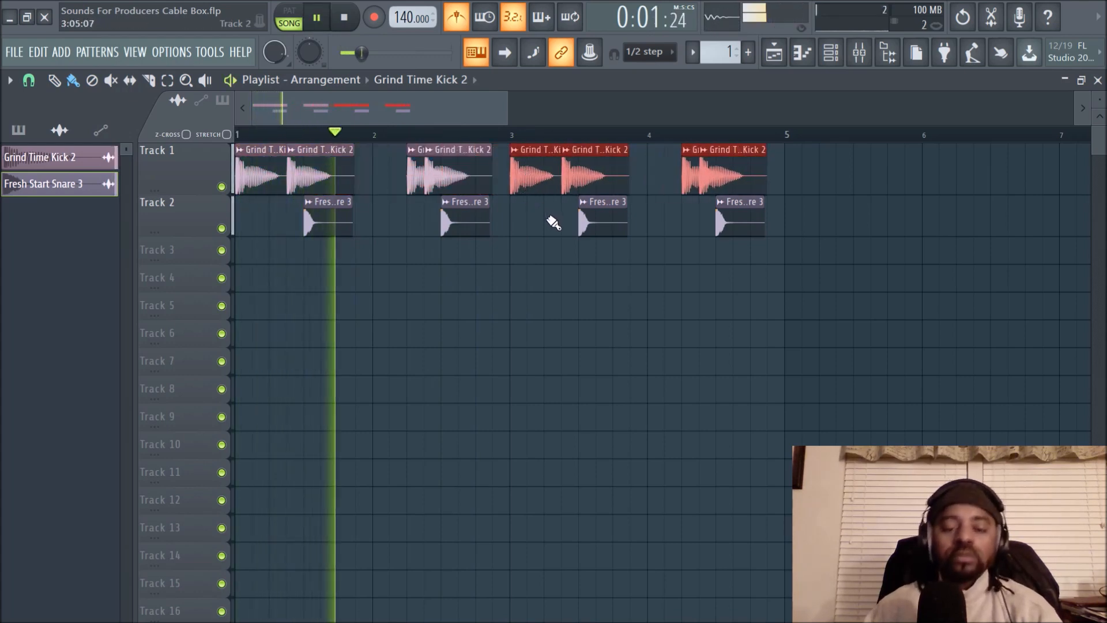
# Add a kick clip at 3:13 on Track 1, extend the last kick clip to the end of bar 4 and play the pattern
pyautogui.click(539, 289)
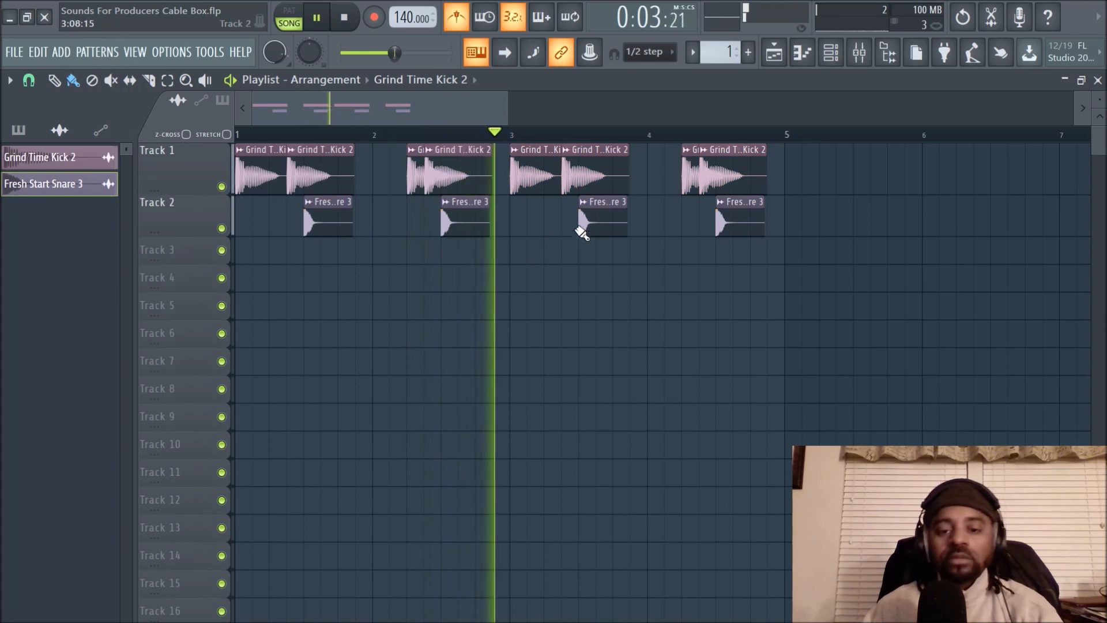
pyautogui.press('space')
pyautogui.moveTo(598, 175); pyautogui.dragTo(647, 175)
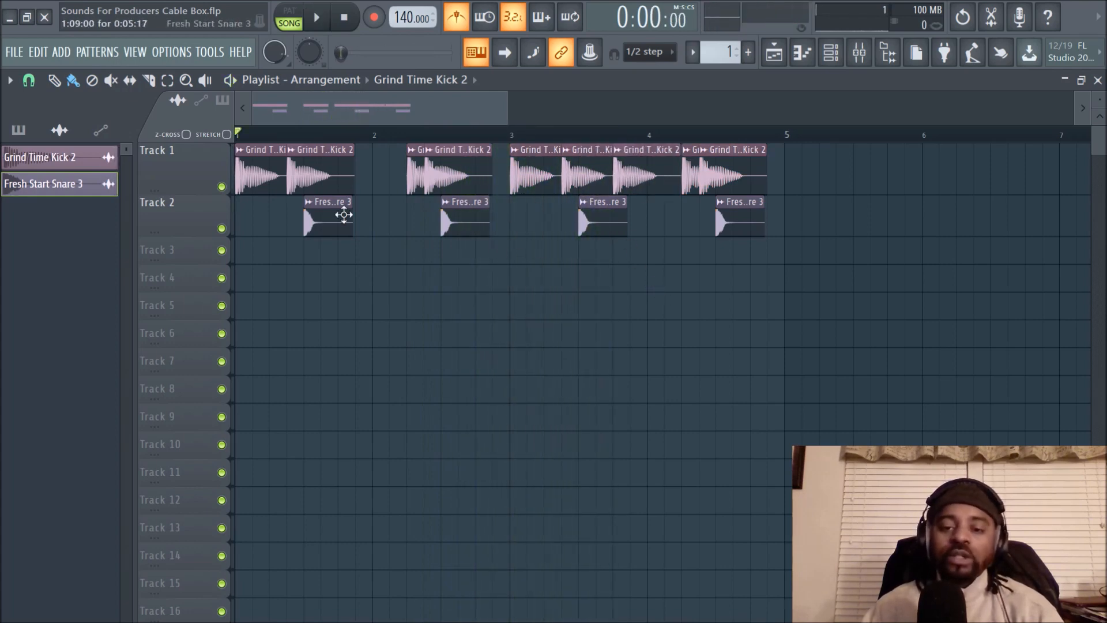
pyautogui.press('space')
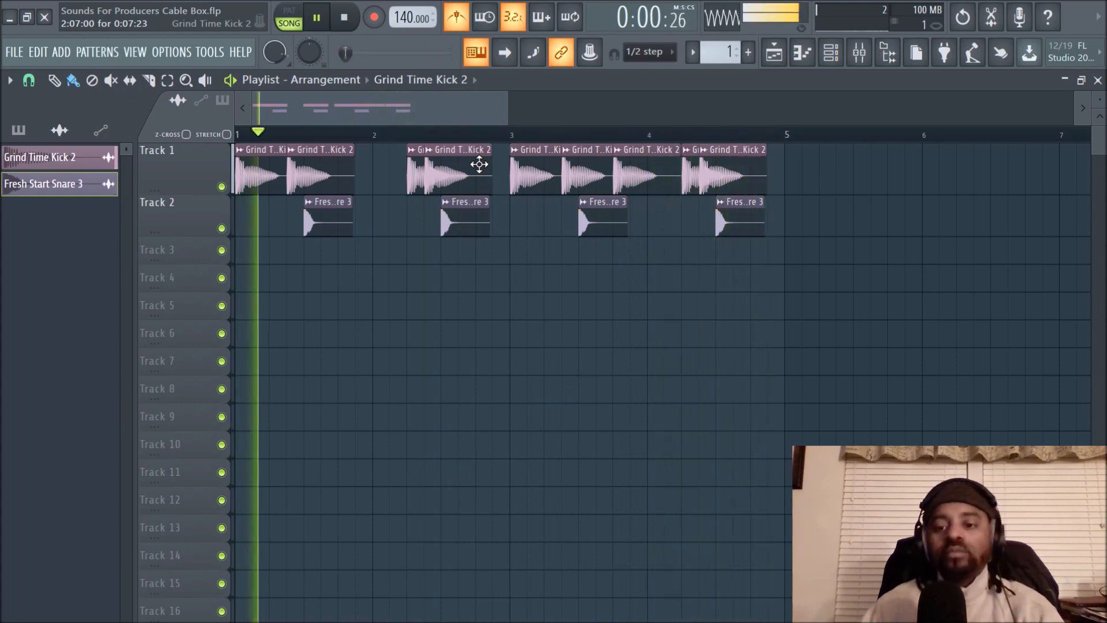
pyautogui.press('space')
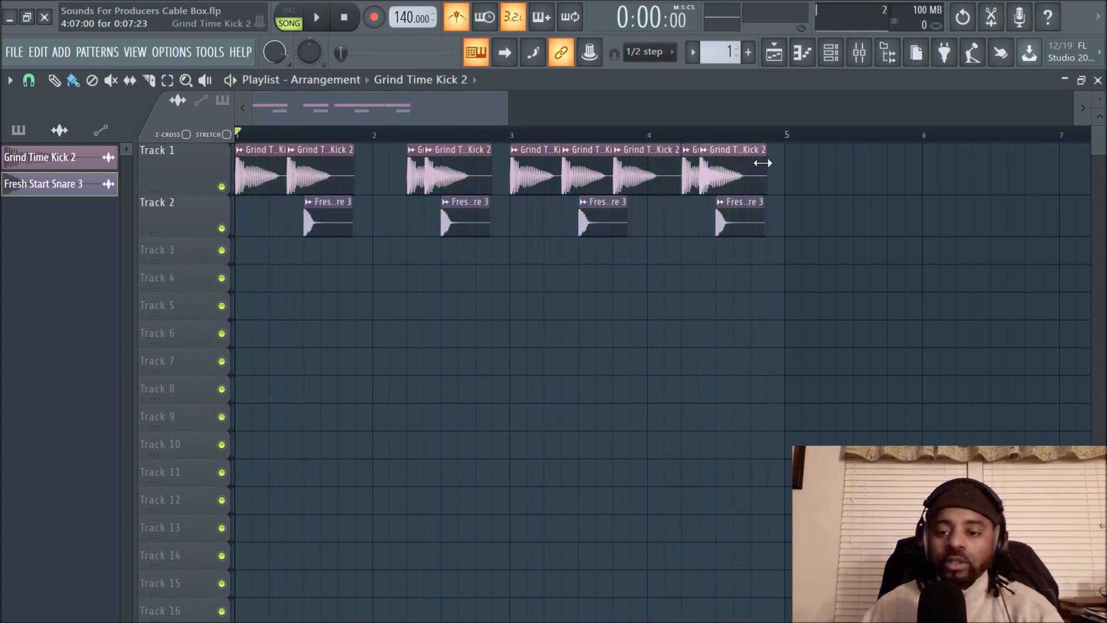
pyautogui.press('space')
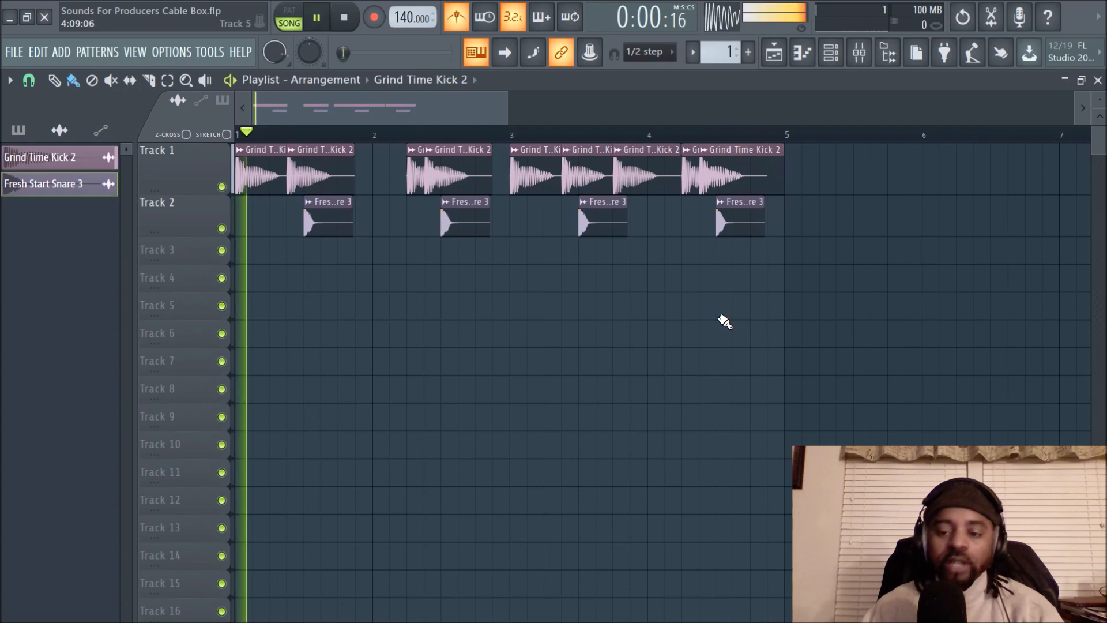
# Place the Grind Time Hi Hat sample from the Bonus One Shots HiHats folder at the start of Track 3 and increase the track's height
pyautogui.click(887, 55)
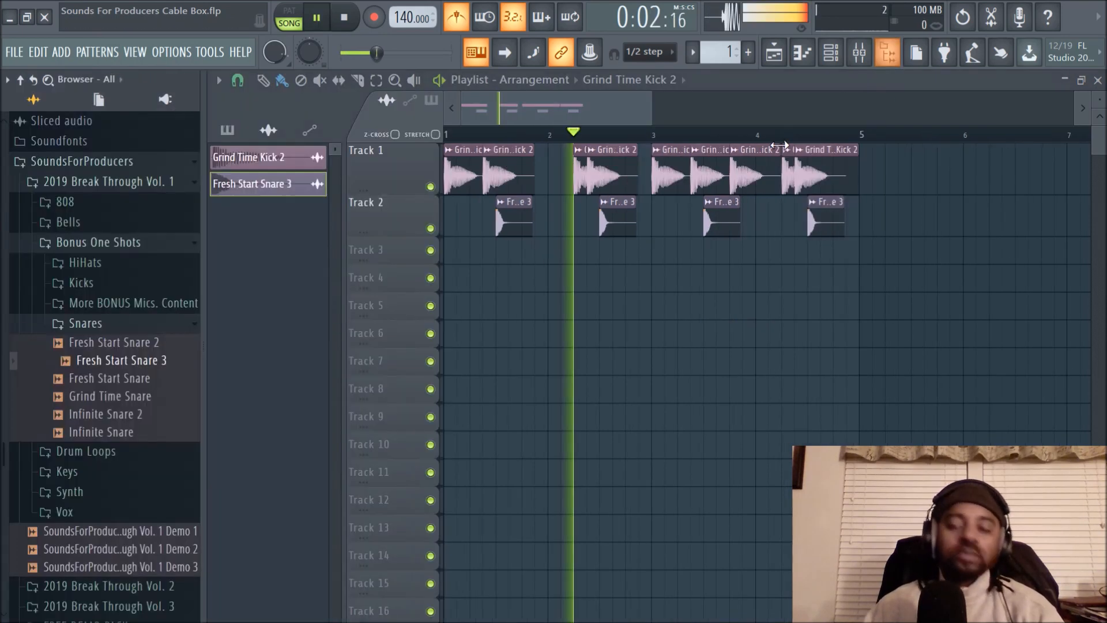
pyautogui.click(94, 265)
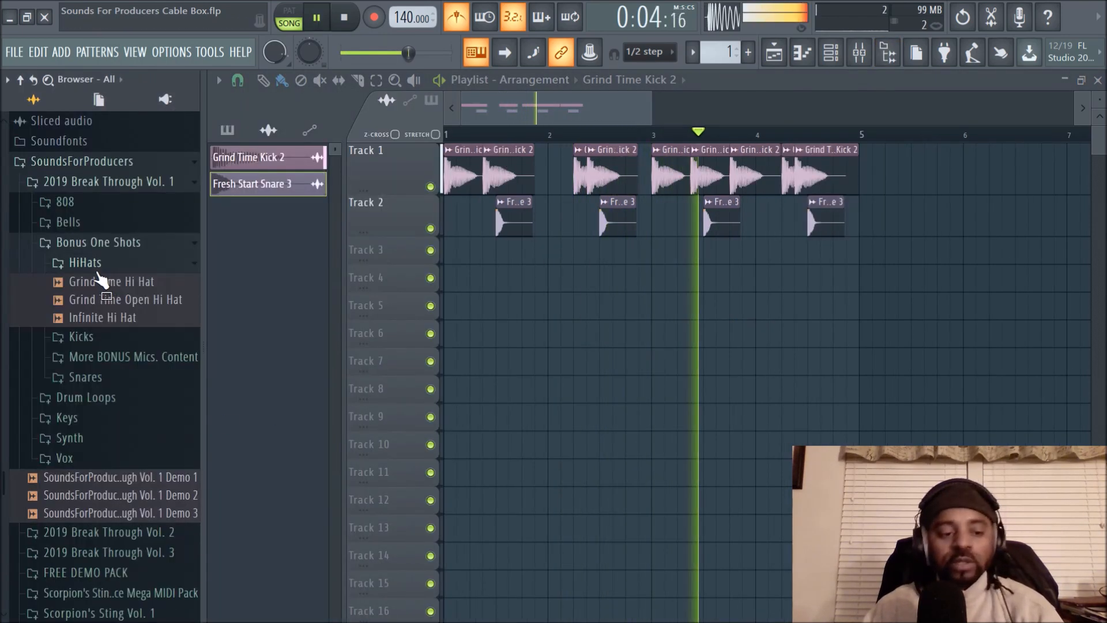
pyautogui.click(90, 283)
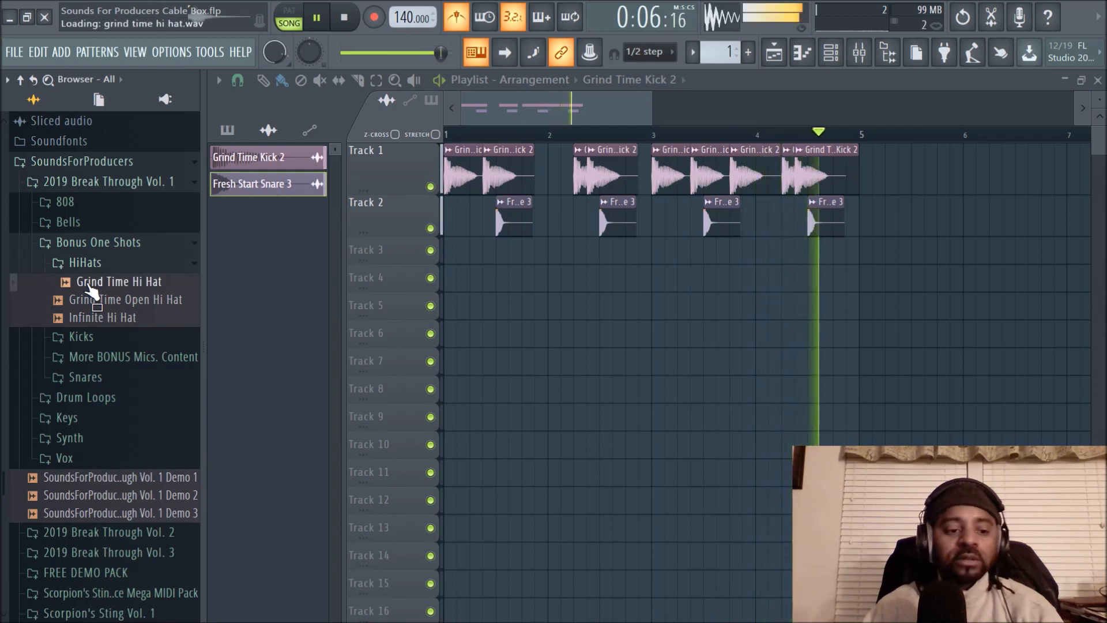
pyautogui.moveTo(90, 285); pyautogui.dragTo(448, 255)
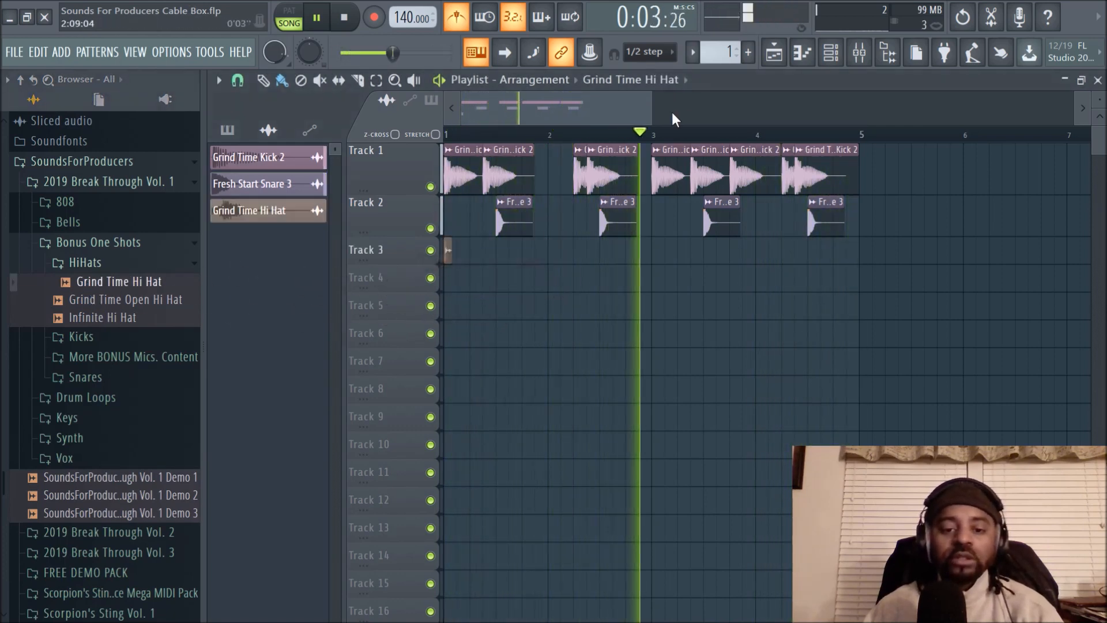
pyautogui.click(889, 55)
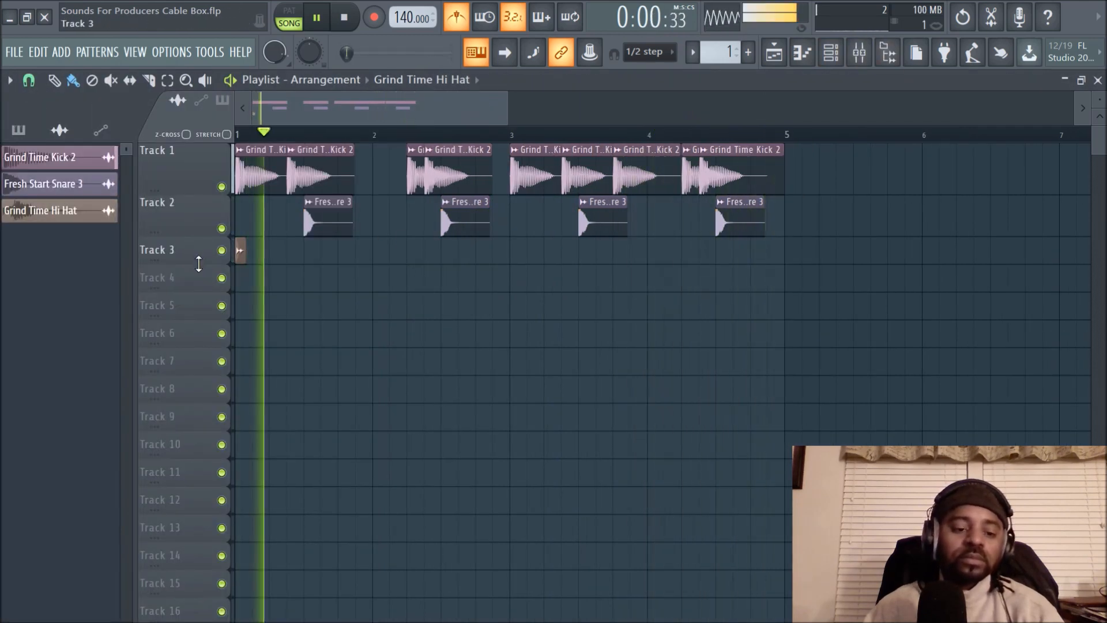
pyautogui.moveTo(202, 264); pyautogui.dragTo(203, 303)
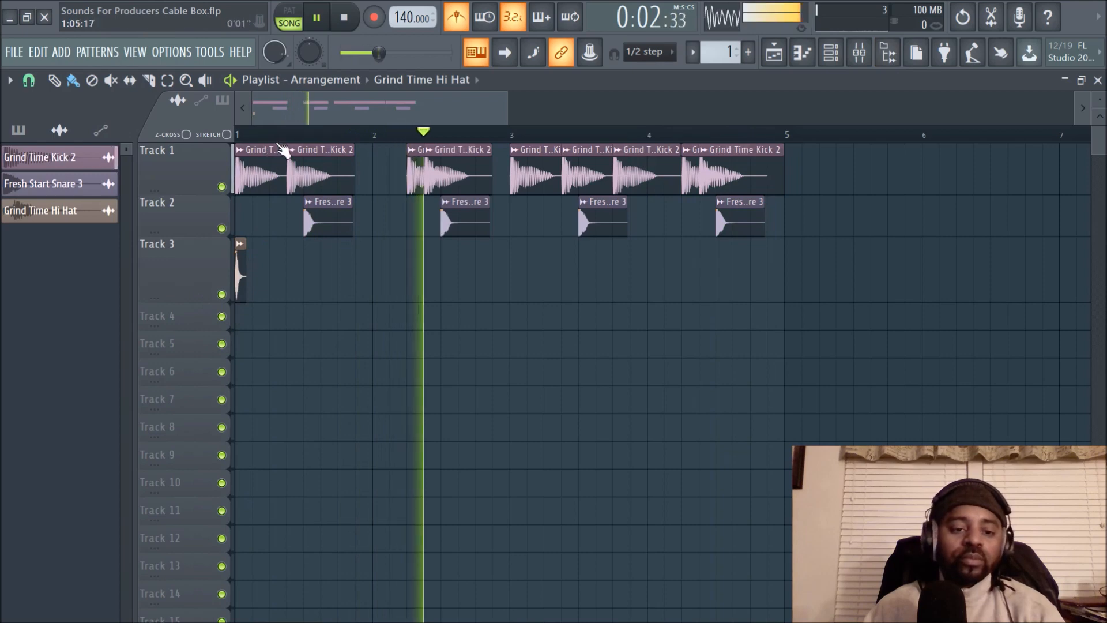
# Copy the hi-hat clip on Track 3 to every half beat of bar 1, from 1:03 through 1:15
pyautogui.scroll(5, 281, 147)
pyautogui.moveTo(279, 119); pyautogui.dragTo(258, 116)
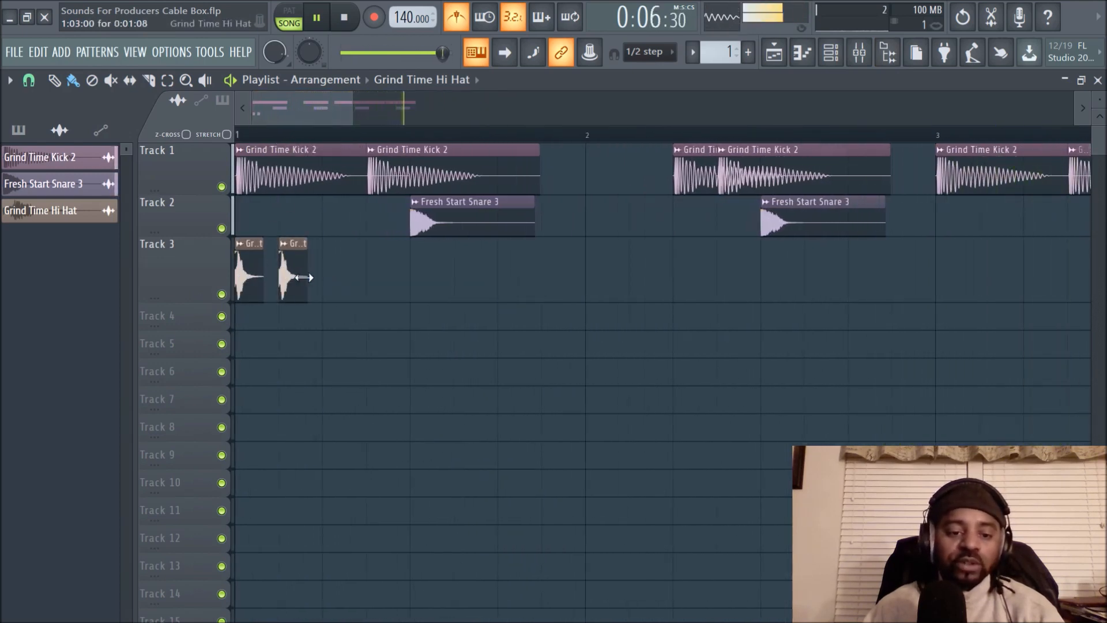
pyautogui.click(380, 277)
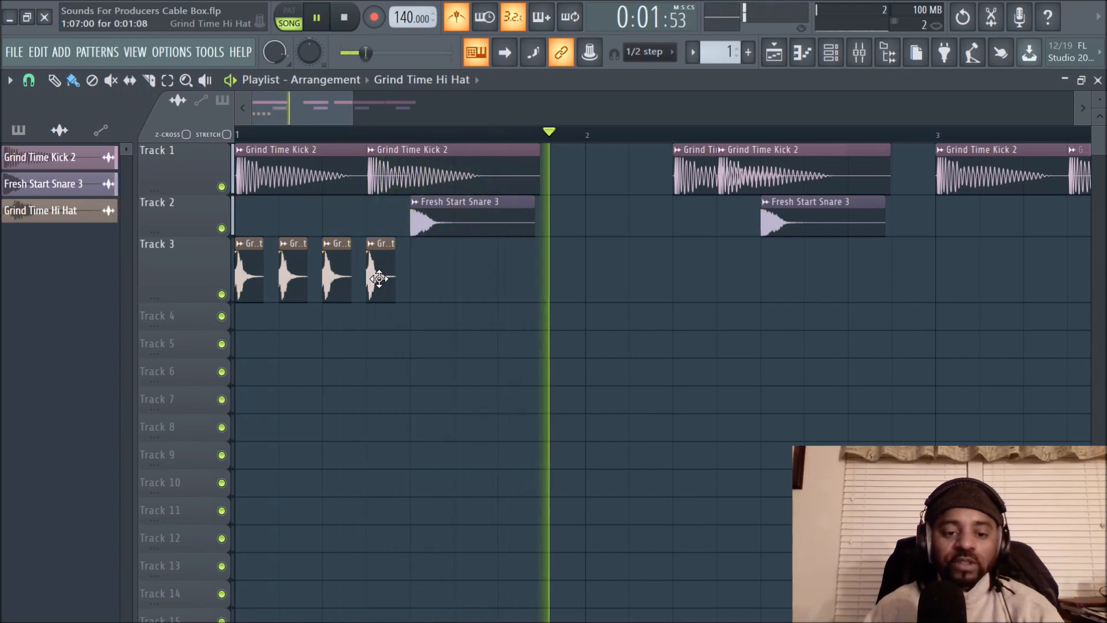
pyautogui.click(424, 278)
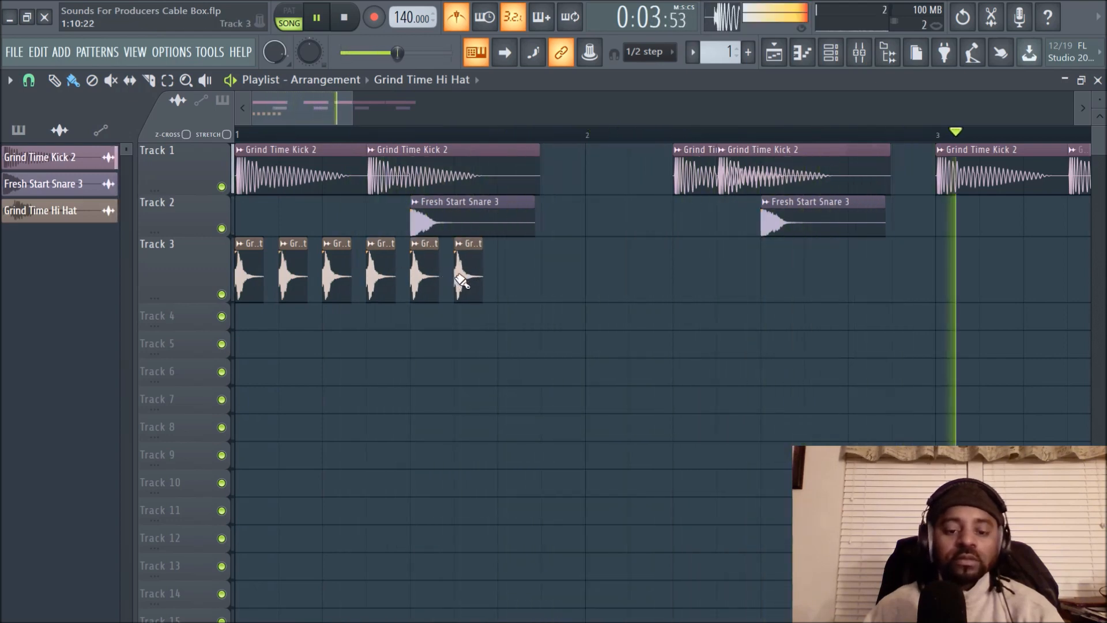
pyautogui.click(472, 278)
pyautogui.click(513, 279)
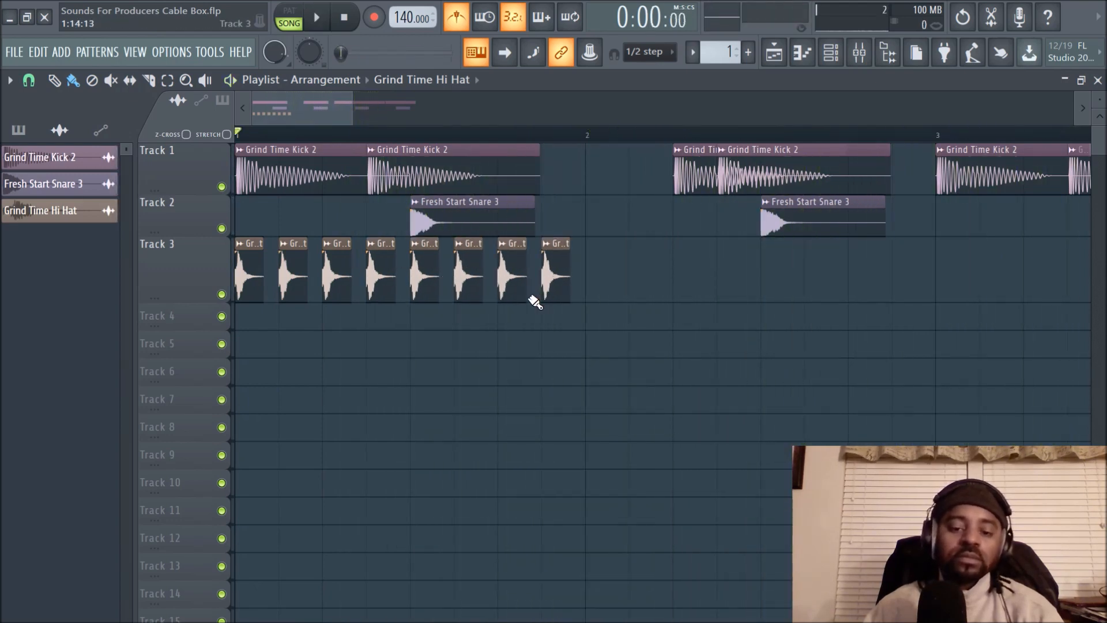
pyautogui.press('space')
# Duplicate the eight hi-hat clips of bar 1 on Track 3 into bars 2, 3 and 4 and play the result
pyautogui.moveTo(608, 282); pyautogui.dragTo(147, 299)
pyautogui.moveTo(243, 276); pyautogui.dragTo(920, 285)
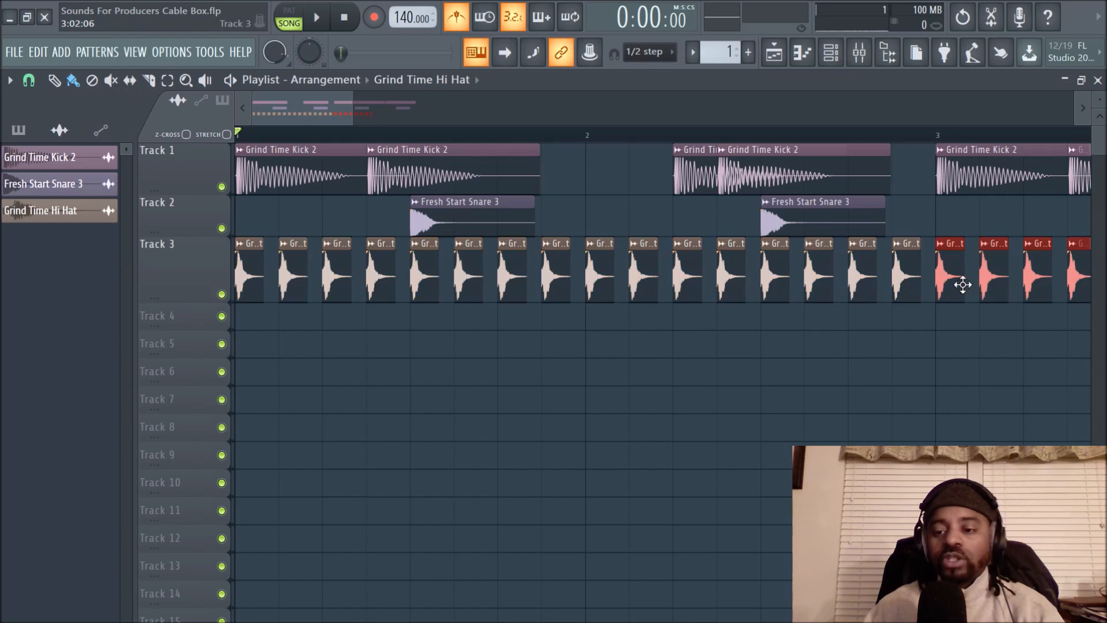
pyautogui.press('space')
pyautogui.scroll(-3, 581, 136)
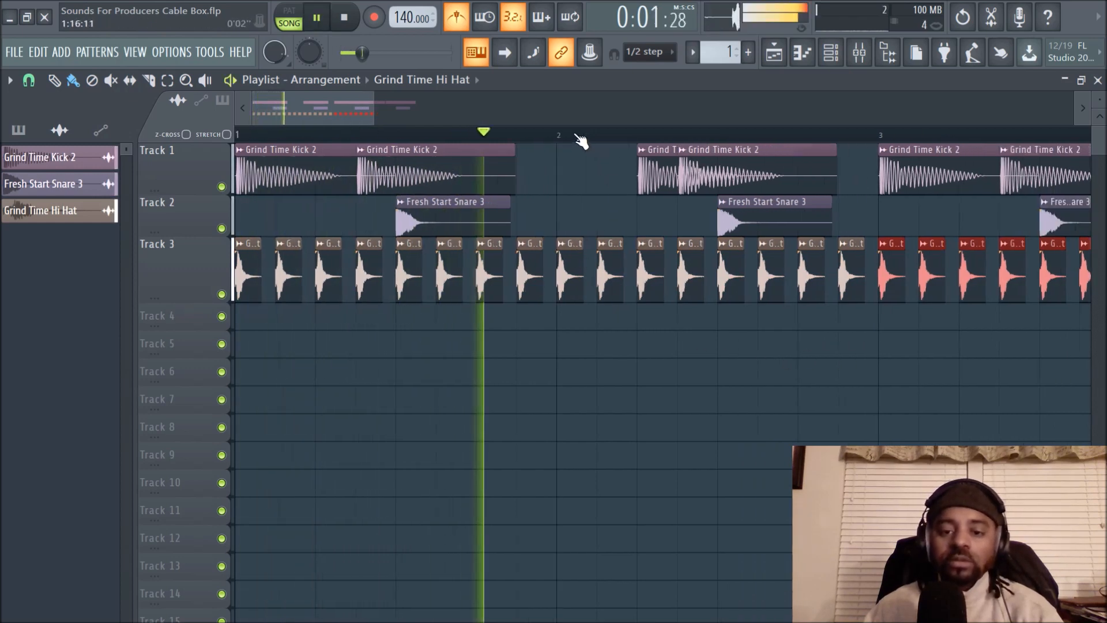
pyautogui.moveTo(638, 277); pyautogui.dragTo(837, 283)
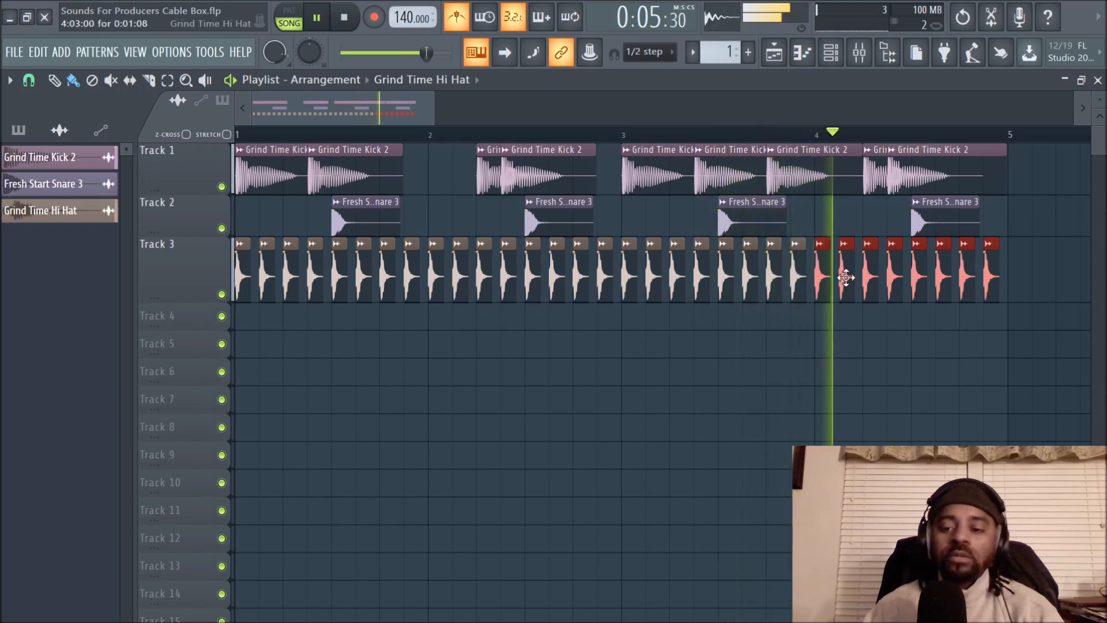
pyautogui.press('space')
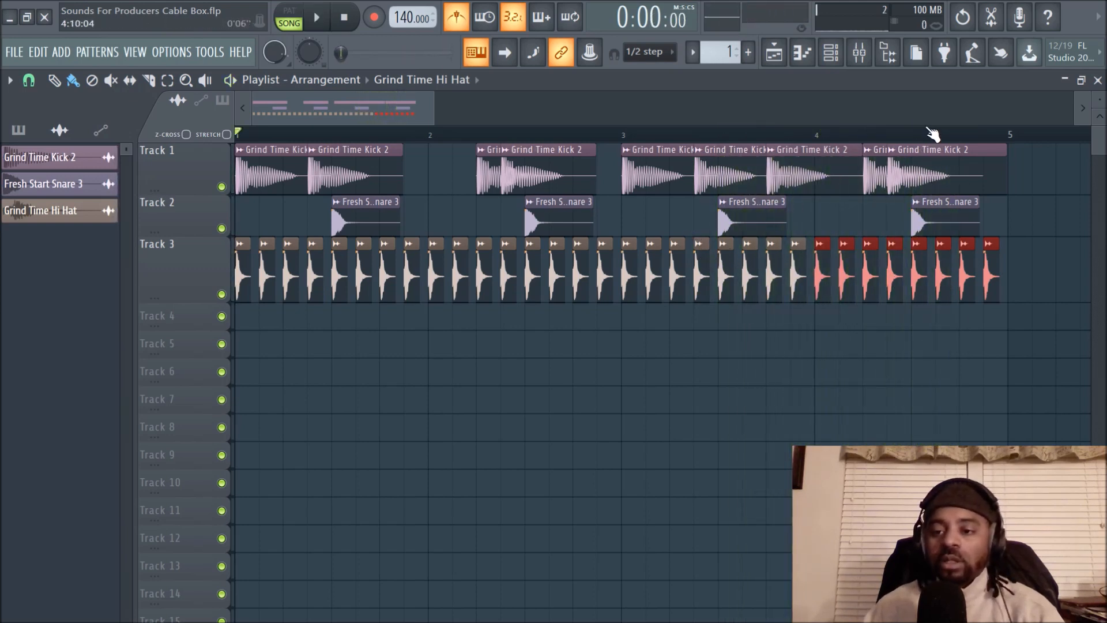
# Set the playlist's snap resolution to 1/4 step for finer hi-hat placement in bar 4
pyautogui.scroll(4, 933, 136)
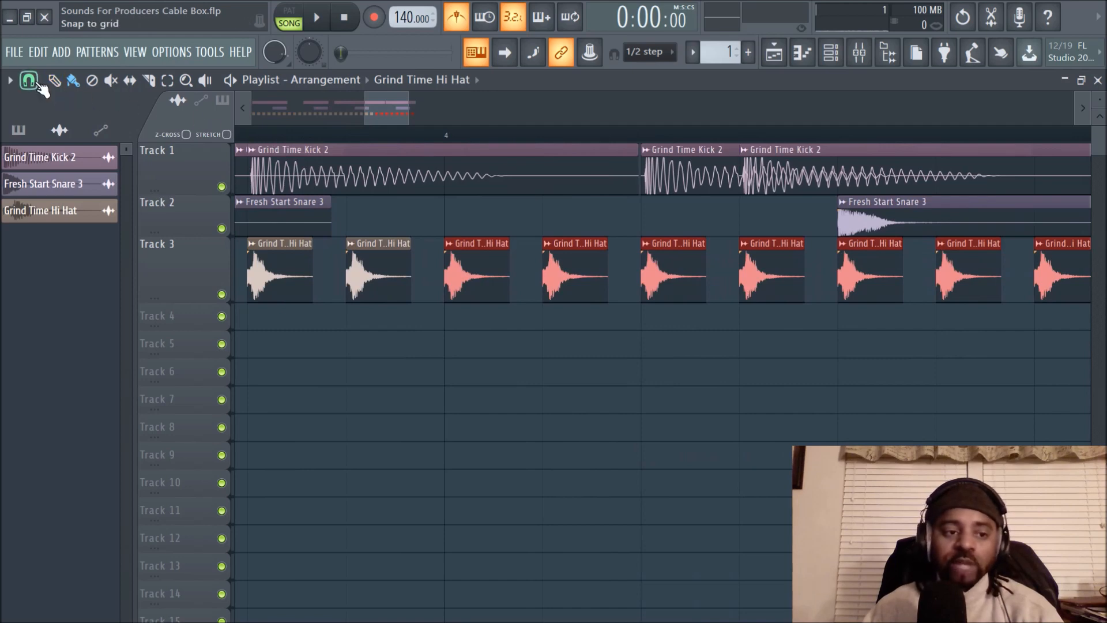
pyautogui.click(29, 80)
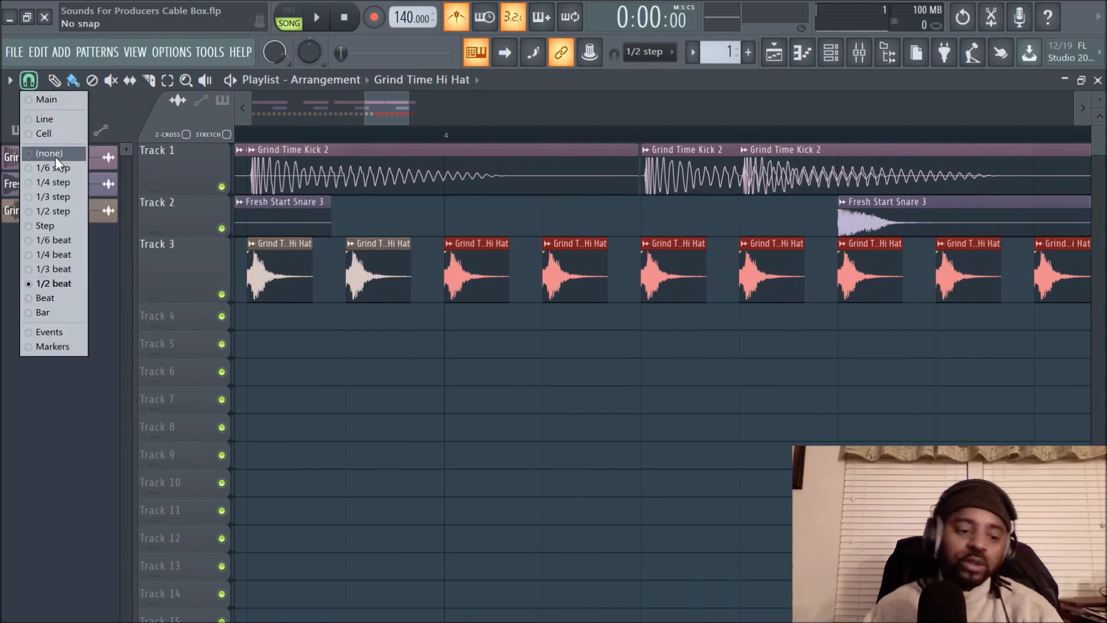
pyautogui.click(50, 254)
pyautogui.moveTo(377, 114); pyautogui.dragTo(403, 113)
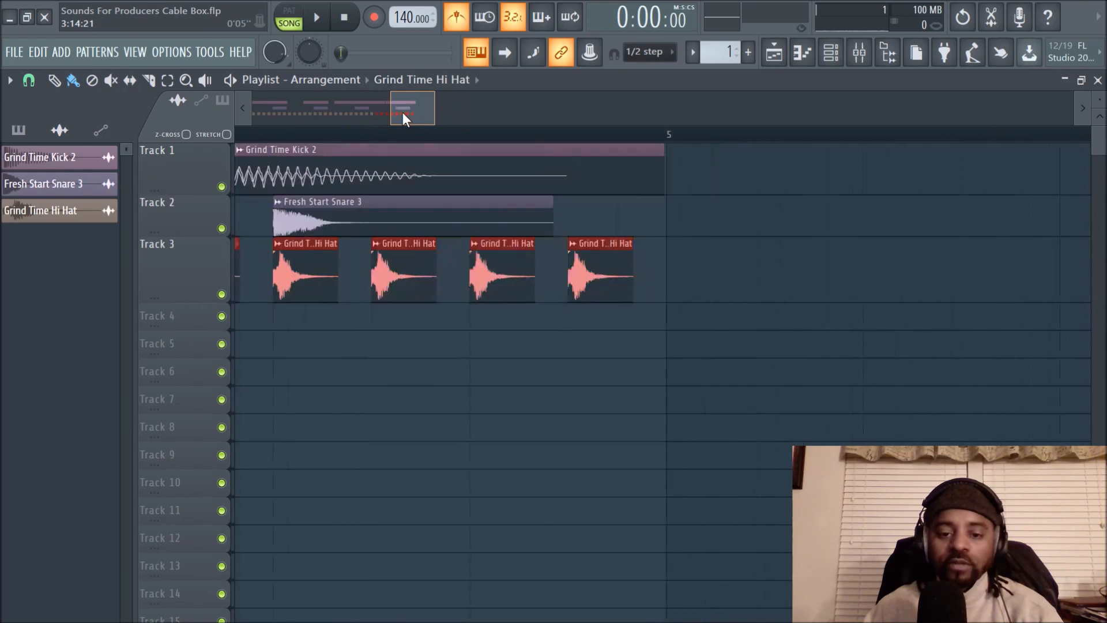
pyautogui.click(29, 81)
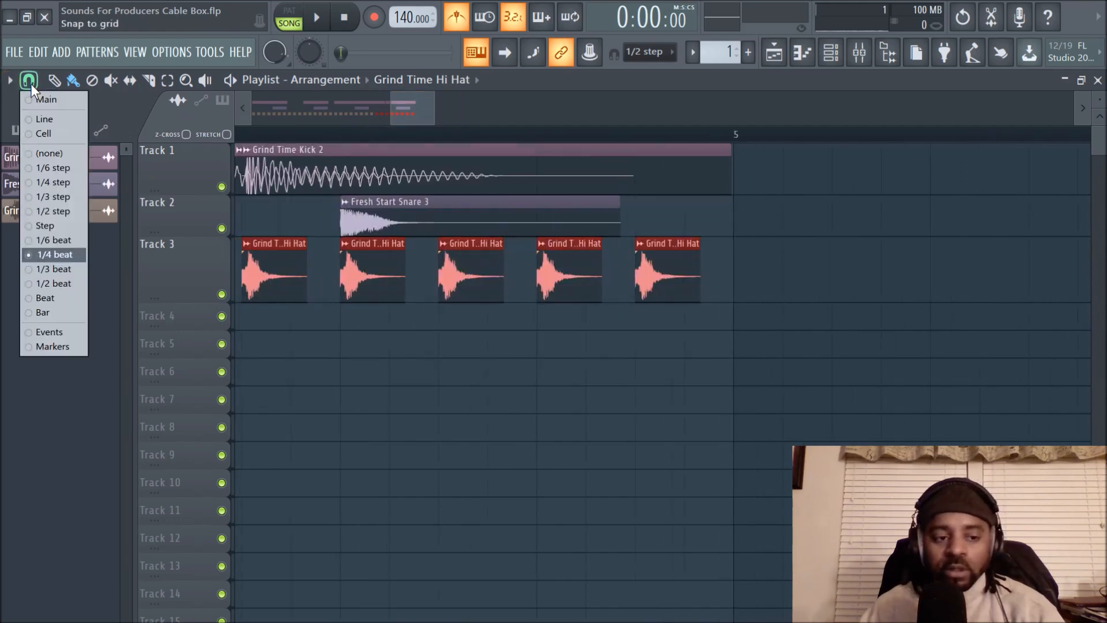
pyautogui.click(43, 192)
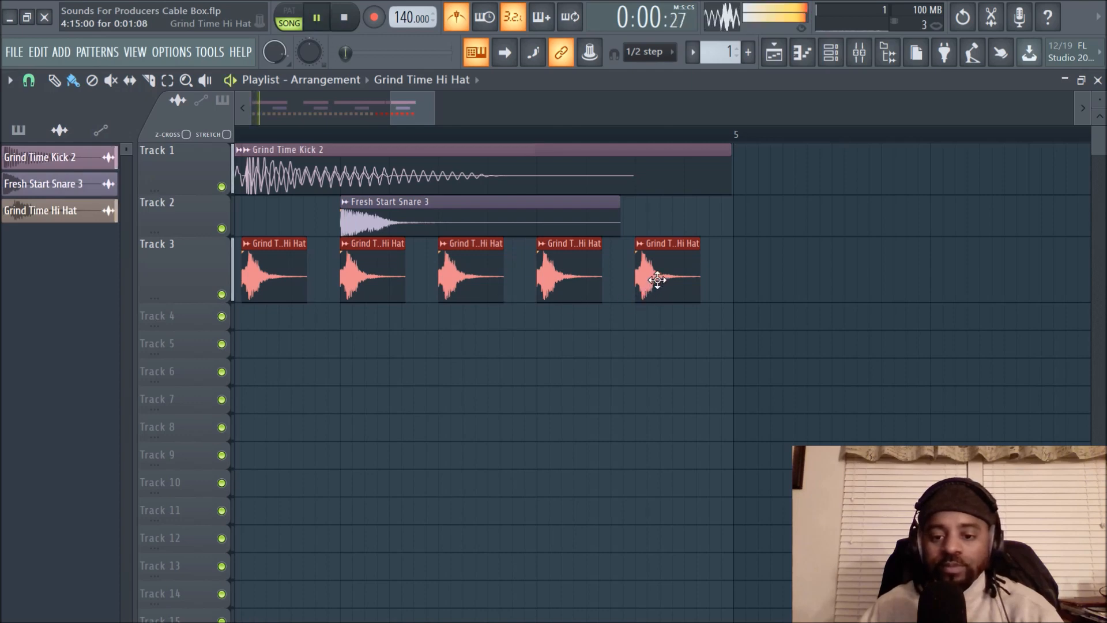
# Set the playback position partway through bar 4 and play the end of the pattern from there
pyautogui.click(317, 136)
pyautogui.press('space')
pyautogui.press('space')
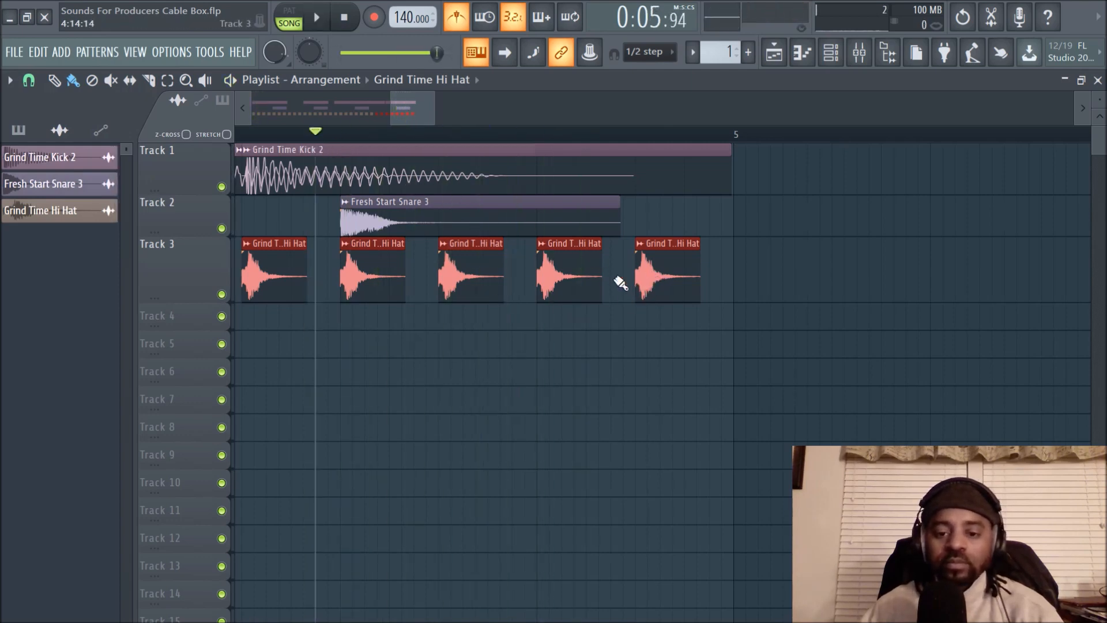
pyautogui.moveTo(399, 108); pyautogui.dragTo(393, 110)
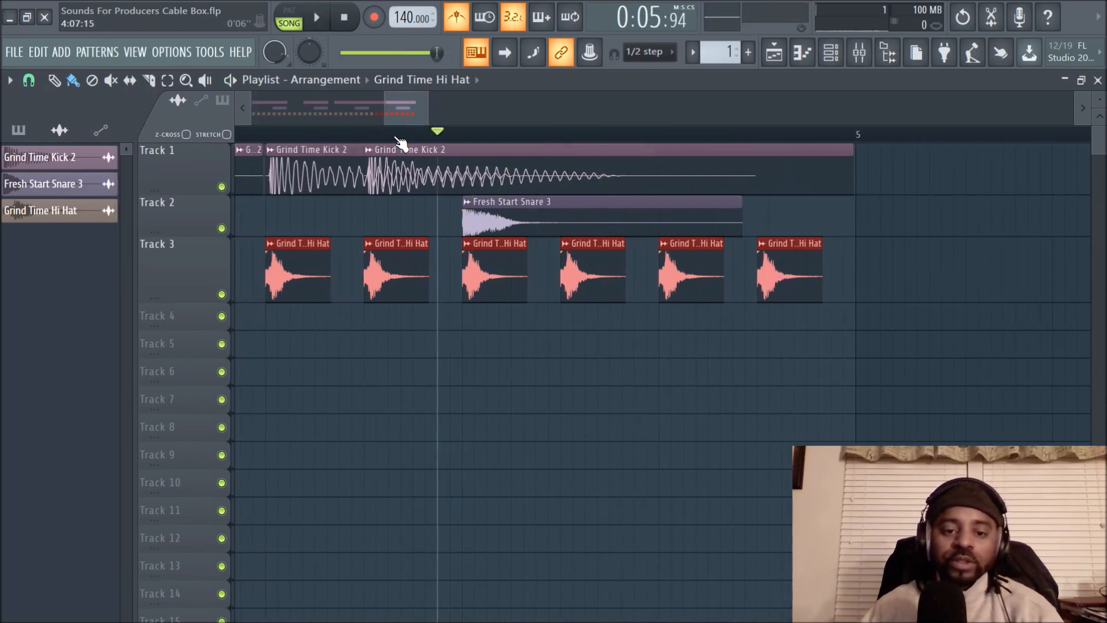
pyautogui.scroll(-3, 395, 137)
pyautogui.press('space')
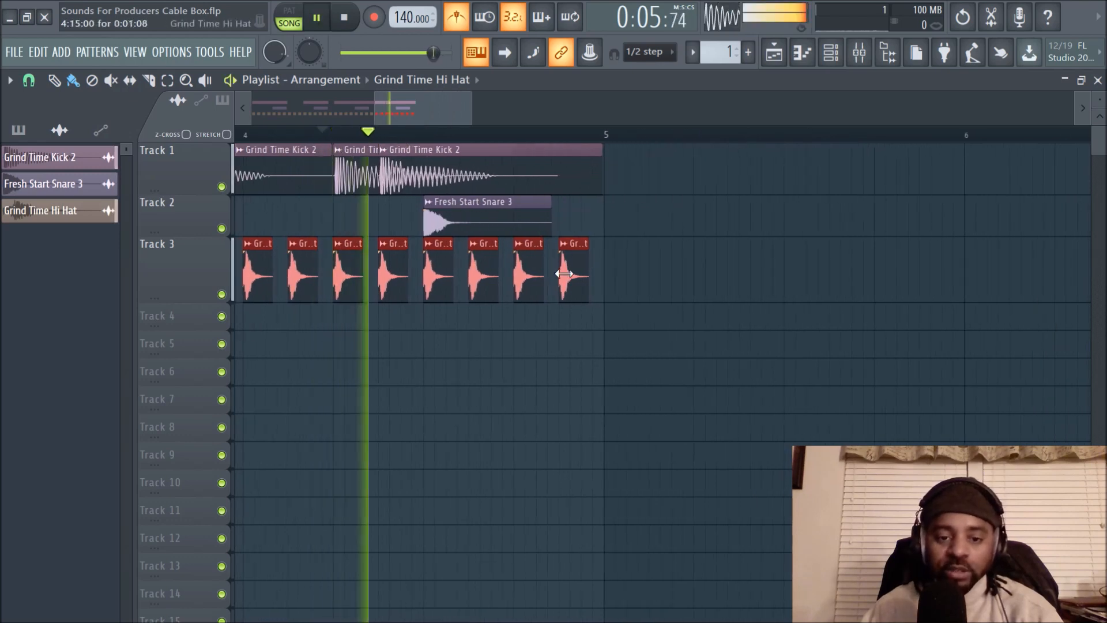
# Try to copy the selected hi-hat clips of bar 4 slightly later on Track 3, and undo the copy
pyautogui.press('space')
pyautogui.press('space')
pyautogui.press('space')
pyautogui.moveTo(524, 279); pyautogui.dragTo(546, 279)
pyautogui.hotkey('ctrl', 'z')
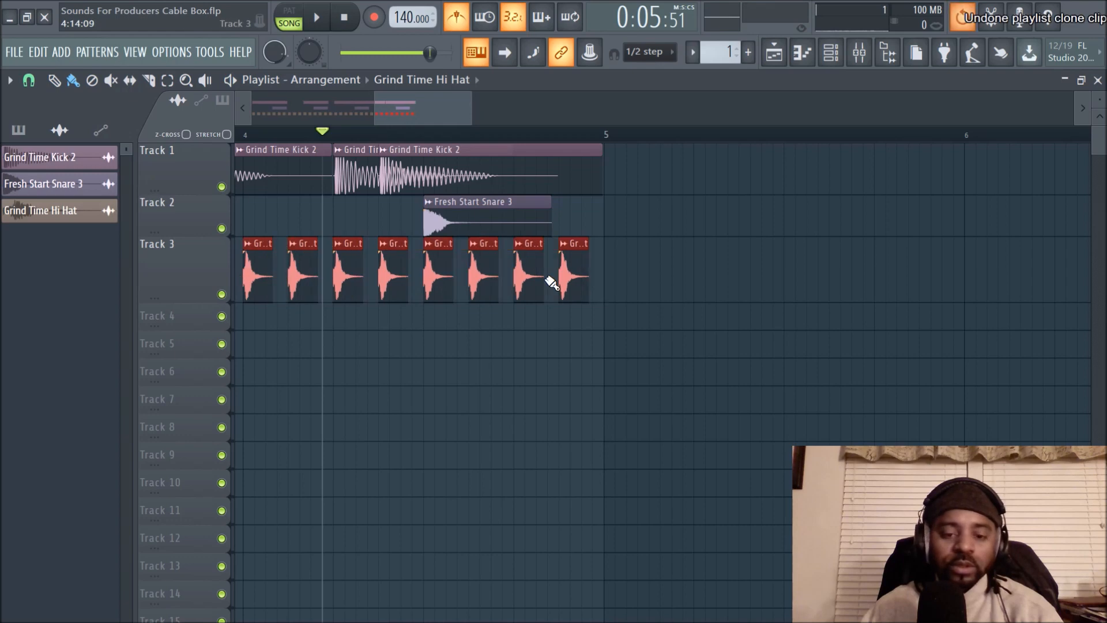
# Deselect the hi-hats, copy each of the last two hi-hat clips of bar 4 half a step later and play the pattern
pyautogui.keyDown('ctrl'); pyautogui.click(526, 333); pyautogui.keyUp('ctrl')
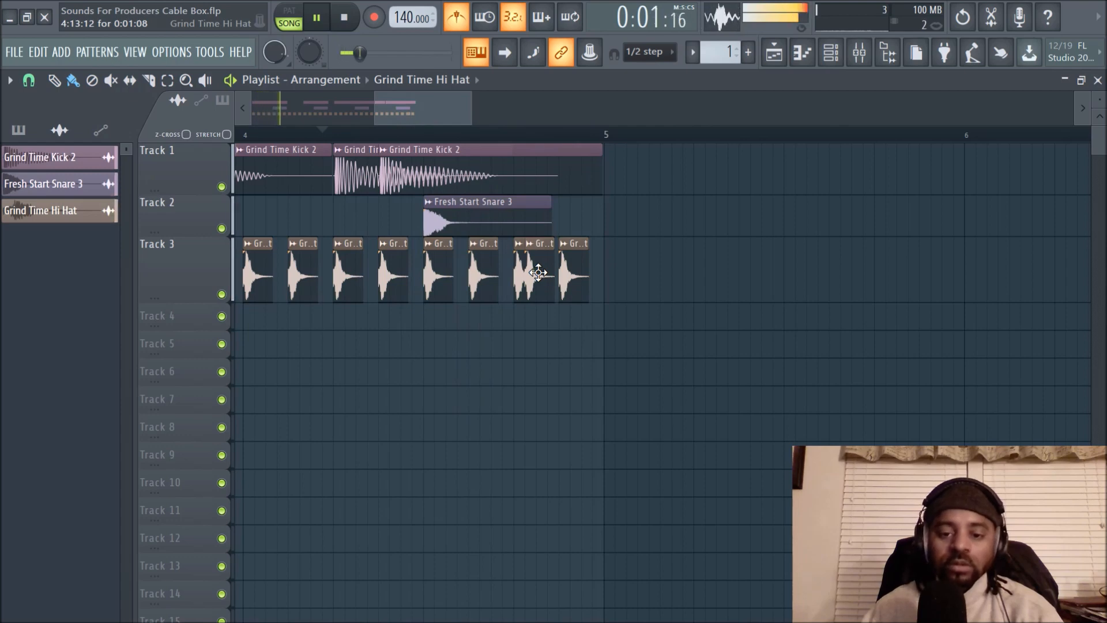
pyautogui.press('space')
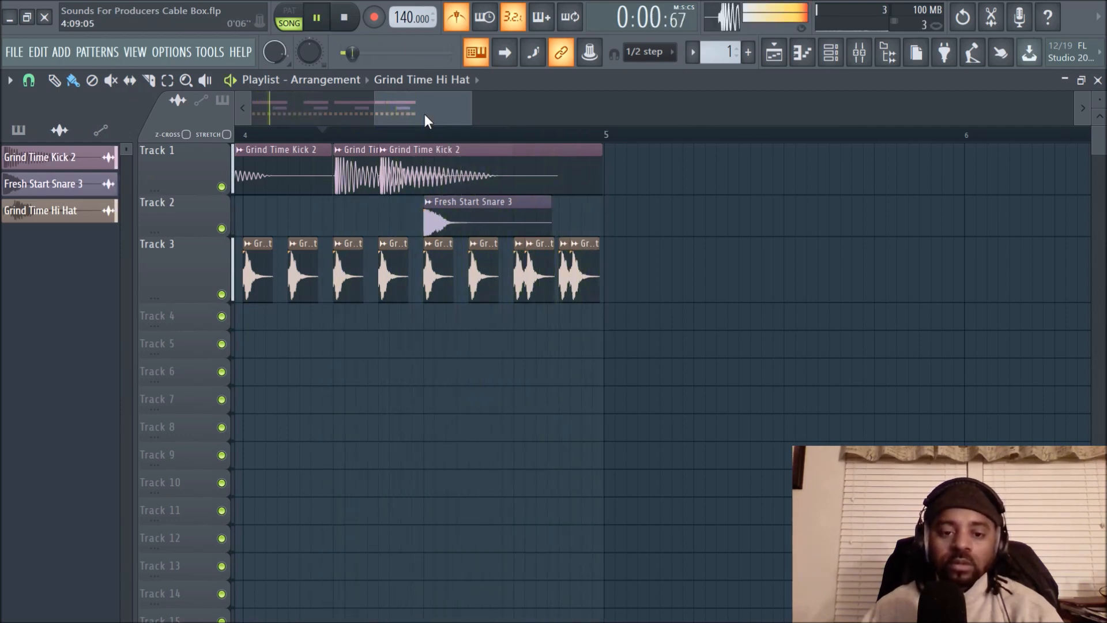
pyautogui.scroll(-6, 424, 116)
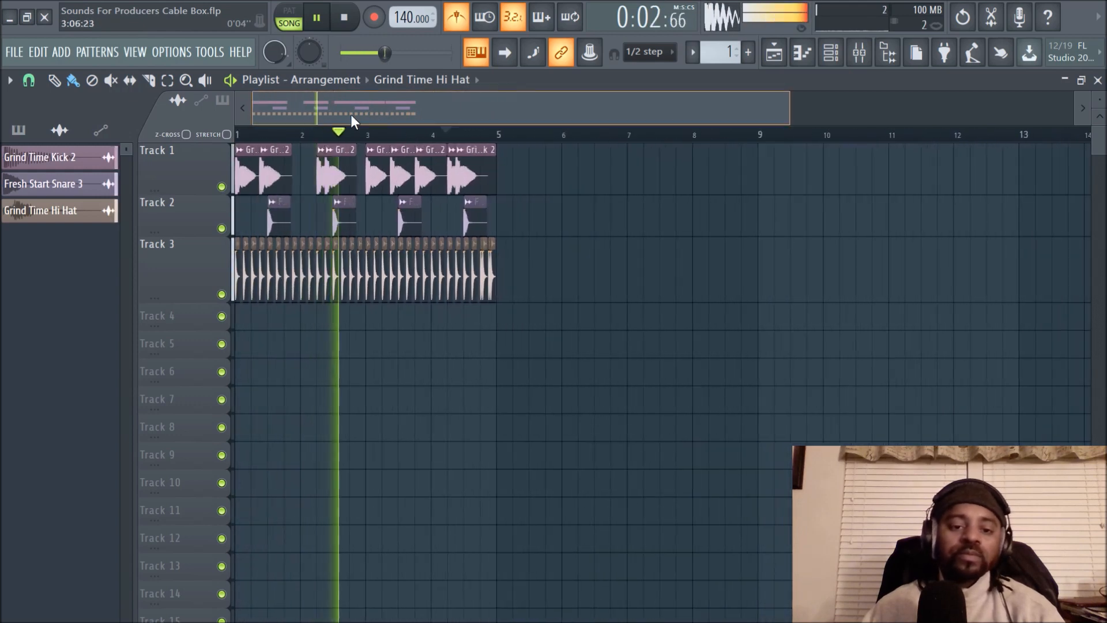
pyautogui.scroll(6, 482, 136)
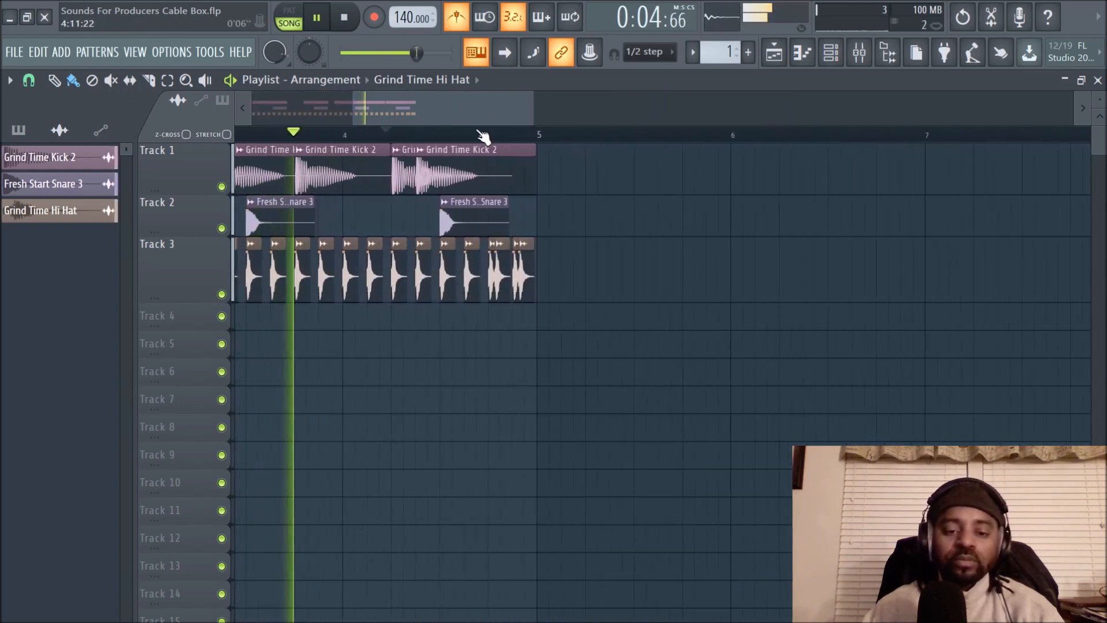
pyautogui.scroll(3, 482, 136)
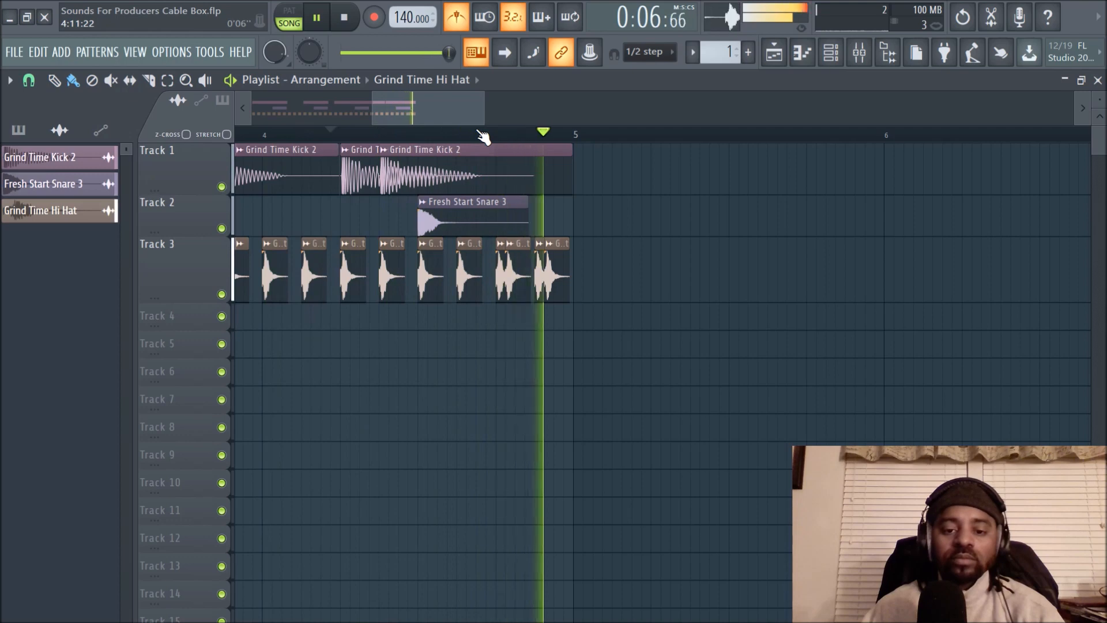
pyautogui.scroll(-7, 483, 136)
pyautogui.press('space')
# Select all hi-hat clips on Track 3 and set the playlist's snap resolution to none
pyautogui.click(195, 272)
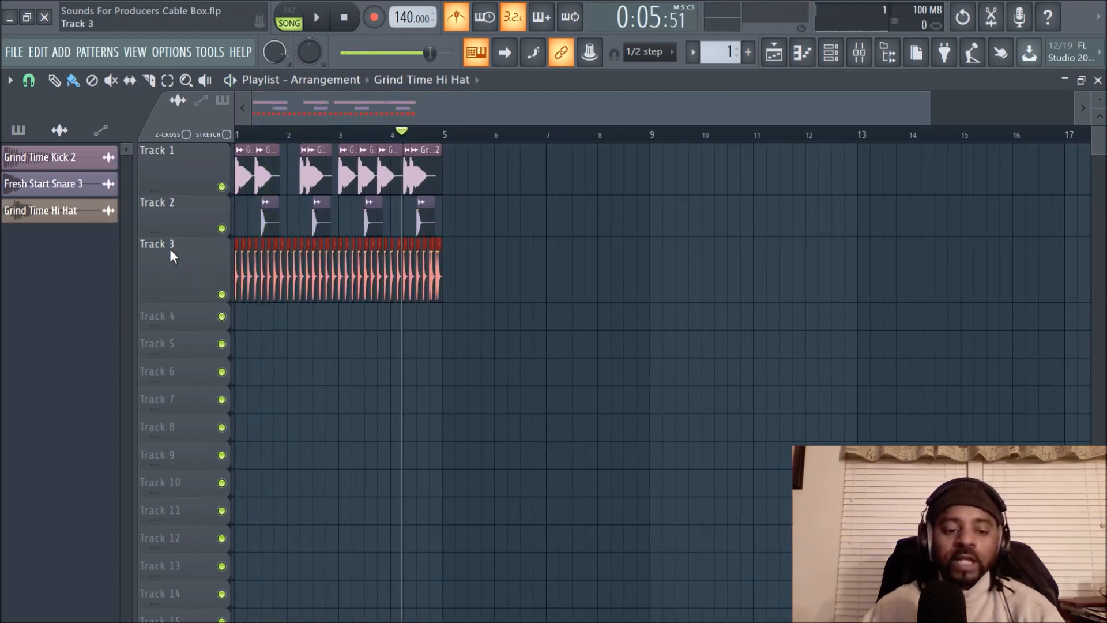
pyautogui.click(30, 81)
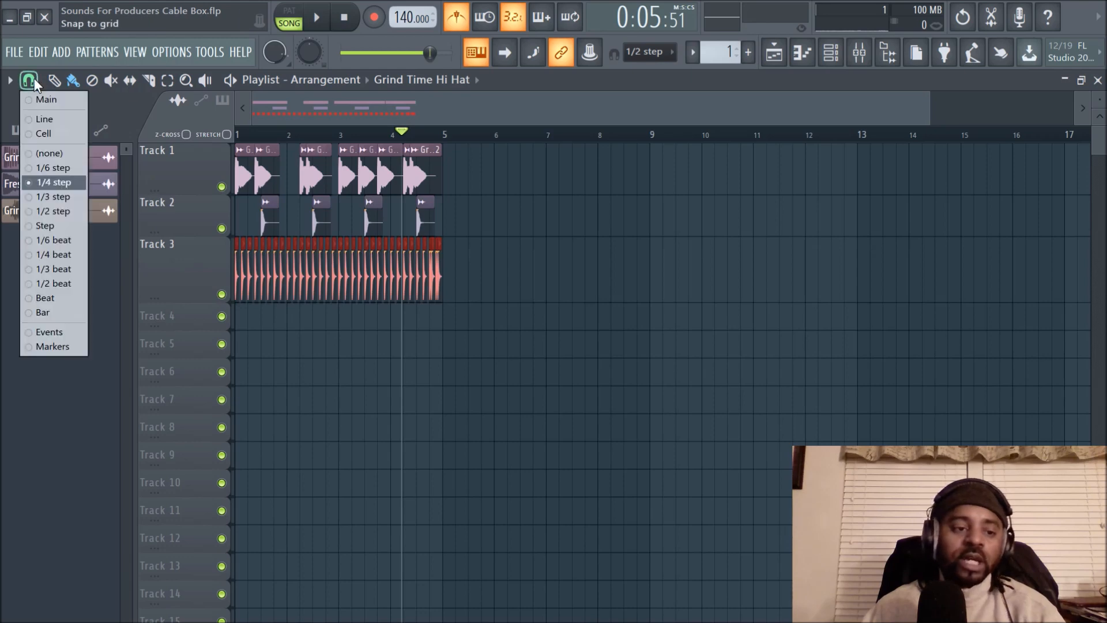
pyautogui.click(45, 153)
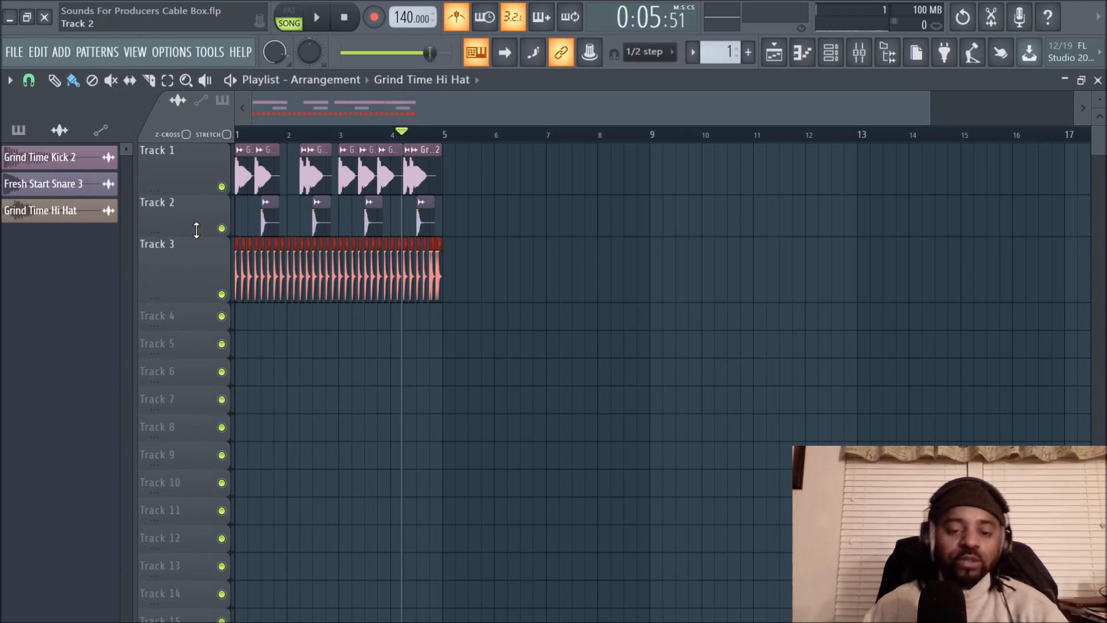
# Shift the selected hi-hat clips 2 ticks later, off the grid, and check their offset against the first kick on Track 1
pyautogui.scroll(5, 356, 135)
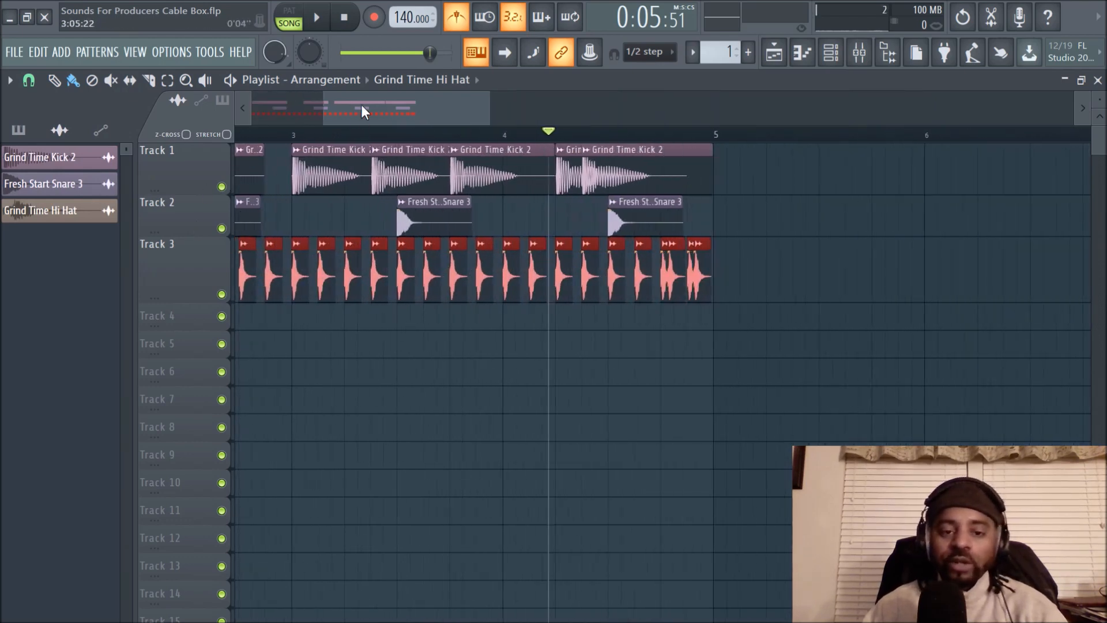
pyautogui.moveTo(359, 108); pyautogui.dragTo(188, 105)
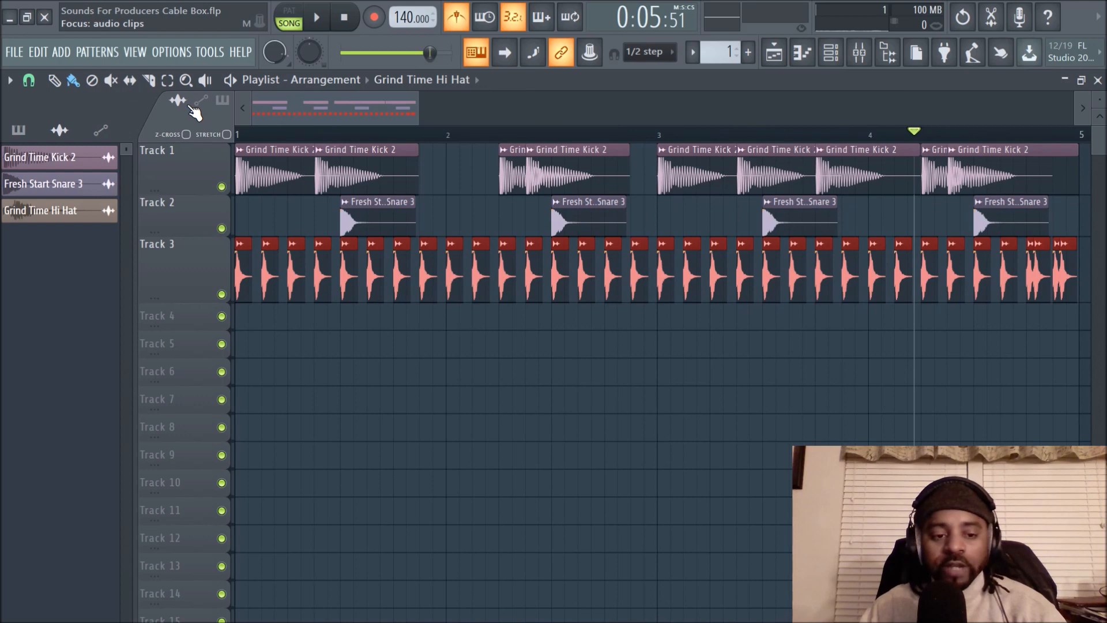
pyautogui.hscroll(1, 189, 106)
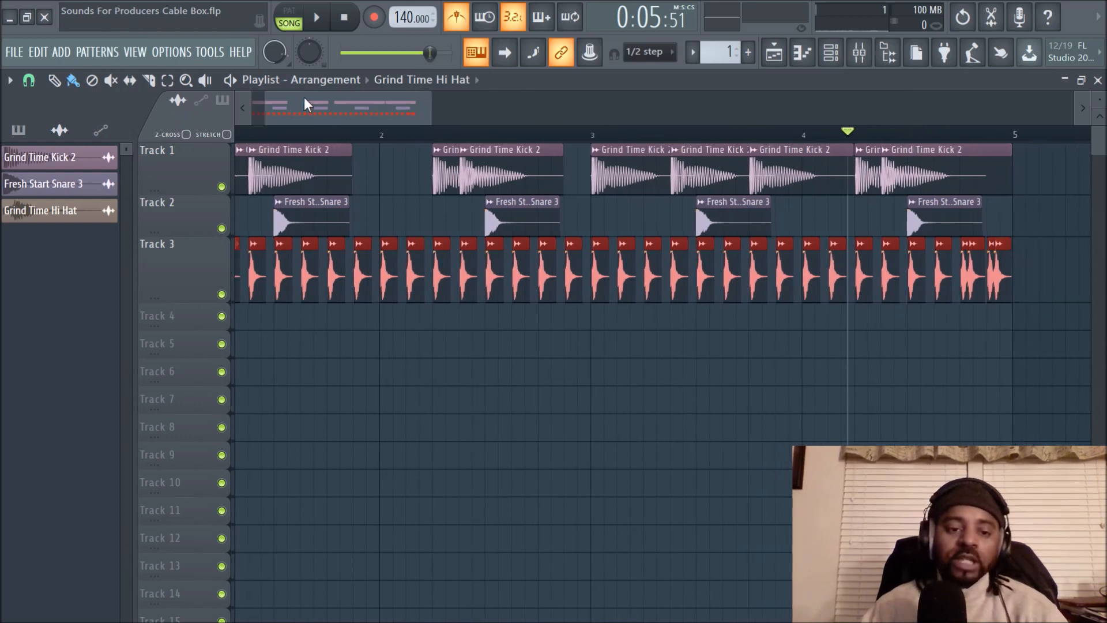
pyautogui.moveTo(304, 104); pyautogui.dragTo(193, 108)
pyautogui.scroll(2, 483, 137)
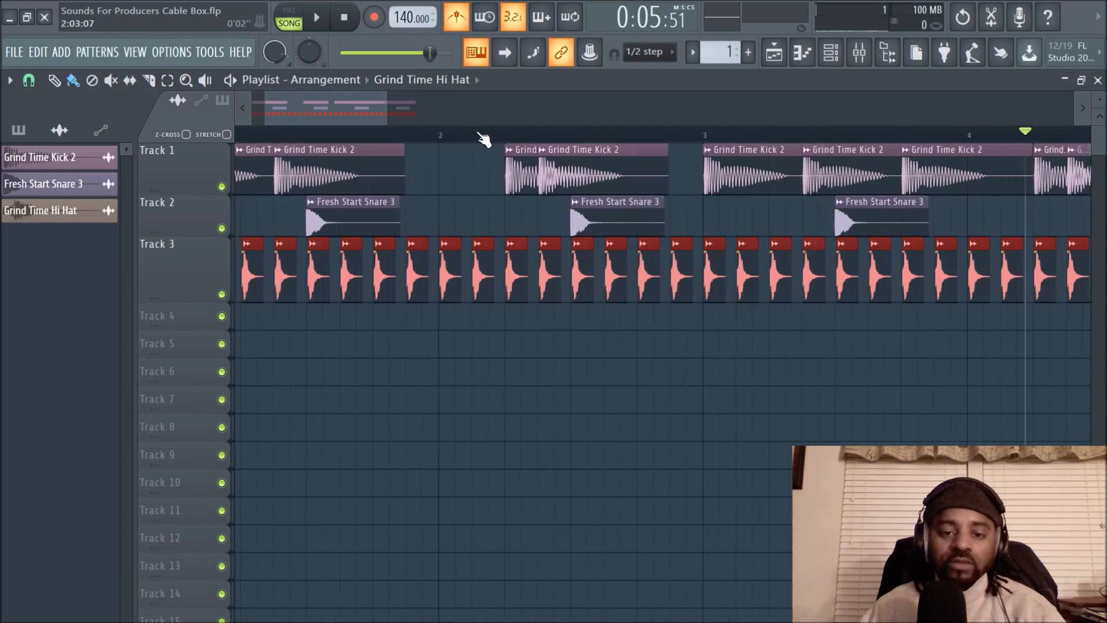
pyautogui.moveTo(348, 106); pyautogui.dragTo(216, 183)
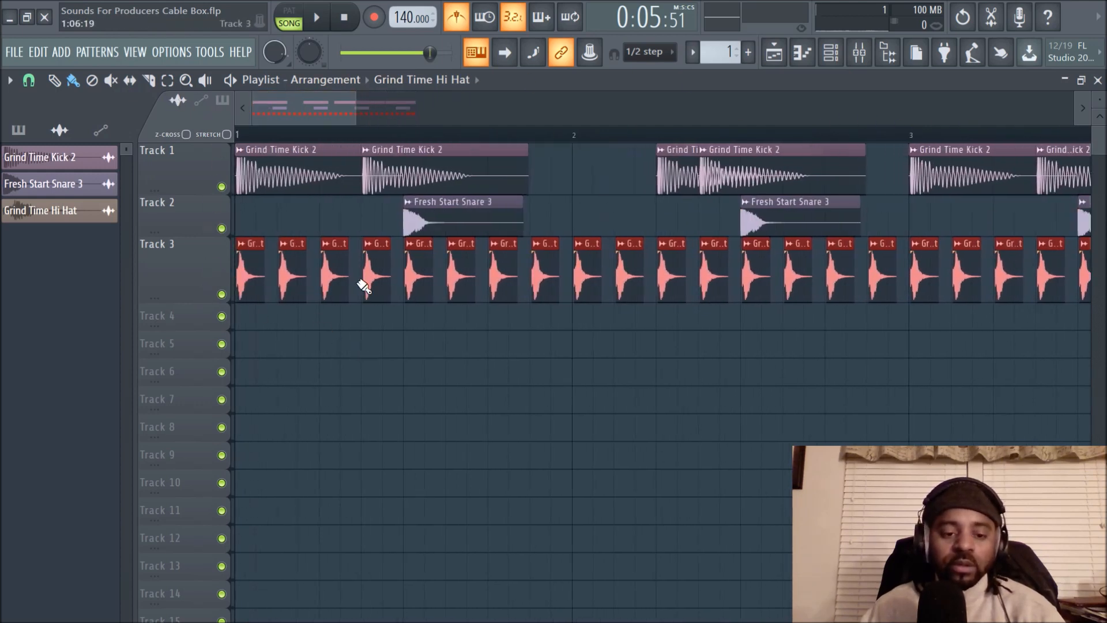
pyautogui.scroll(2, 370, 329)
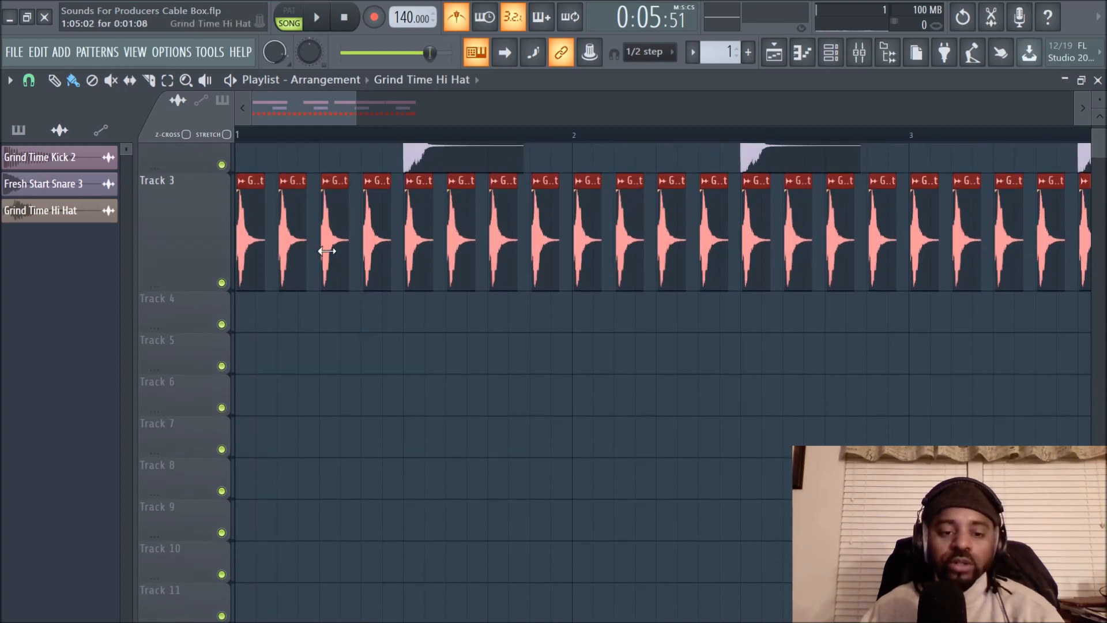
pyautogui.scroll(6, 326, 250)
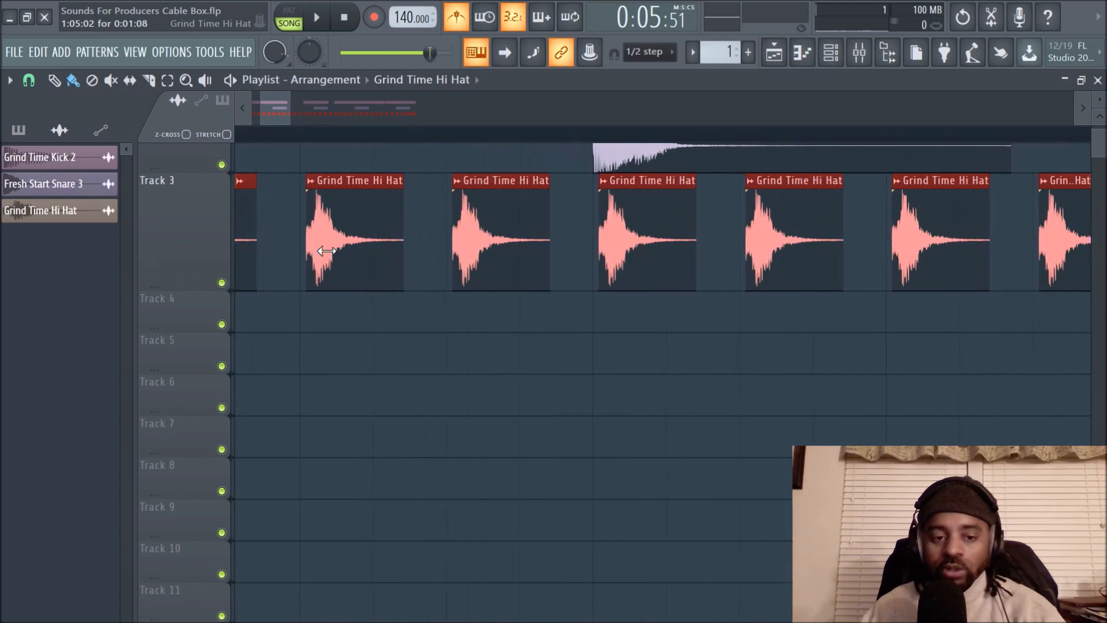
pyautogui.moveTo(280, 114); pyautogui.dragTo(261, 108)
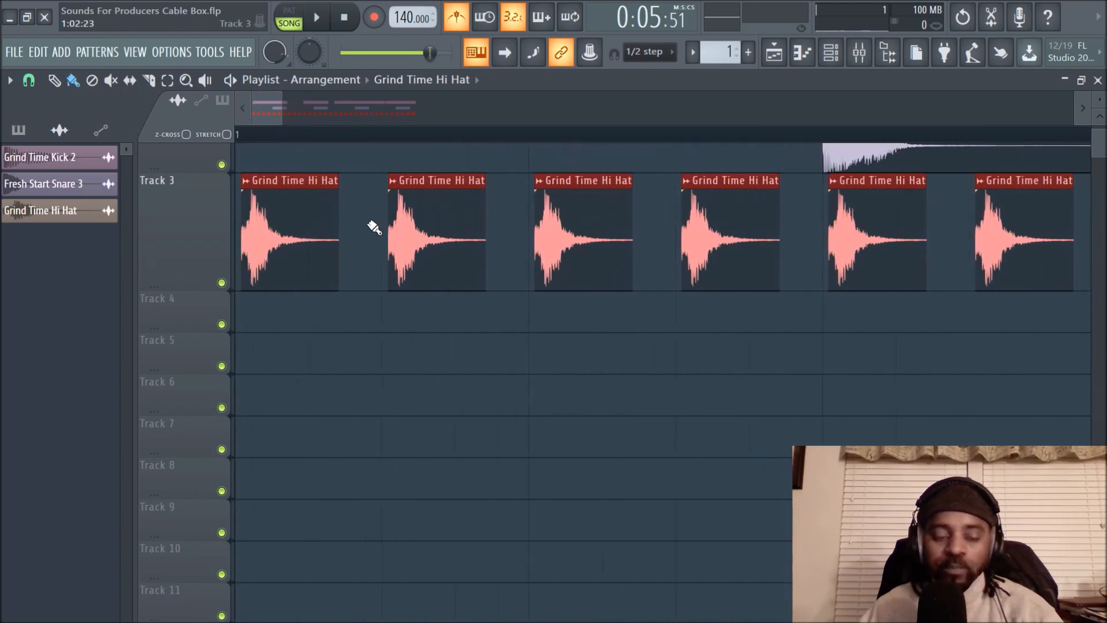
pyautogui.scroll(1, 412, 353)
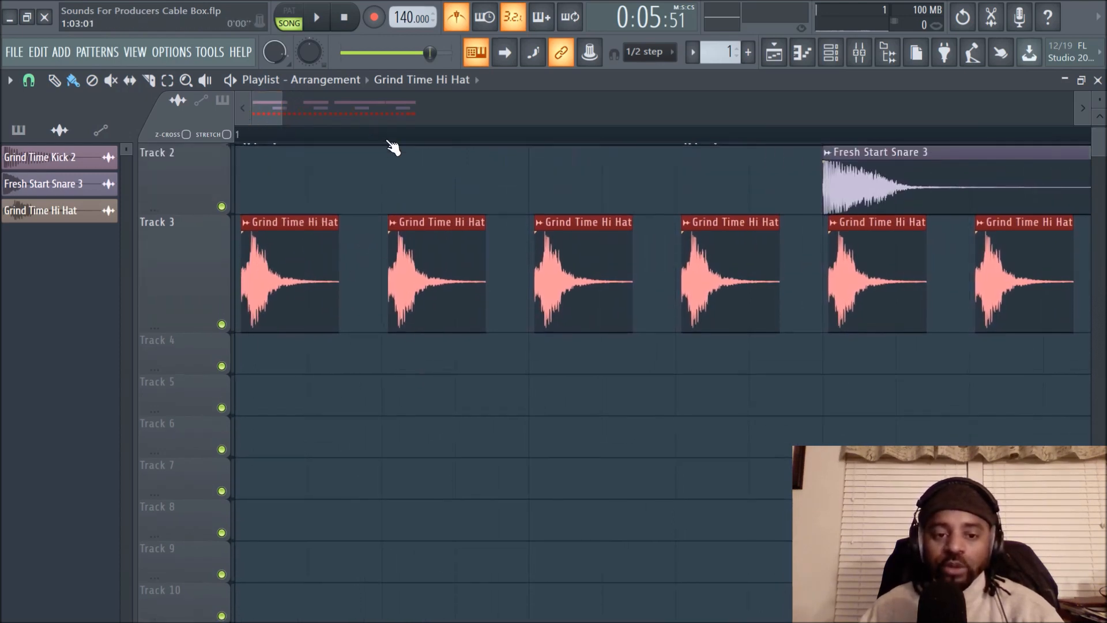
pyautogui.scroll(1, 461, 383)
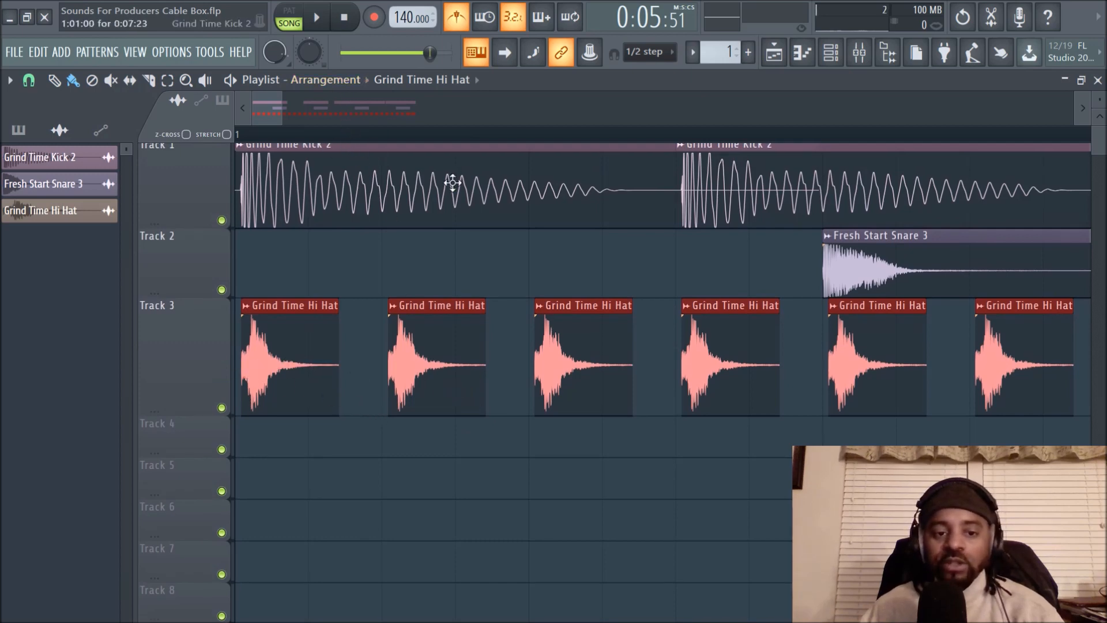
pyautogui.scroll(1, 481, 267)
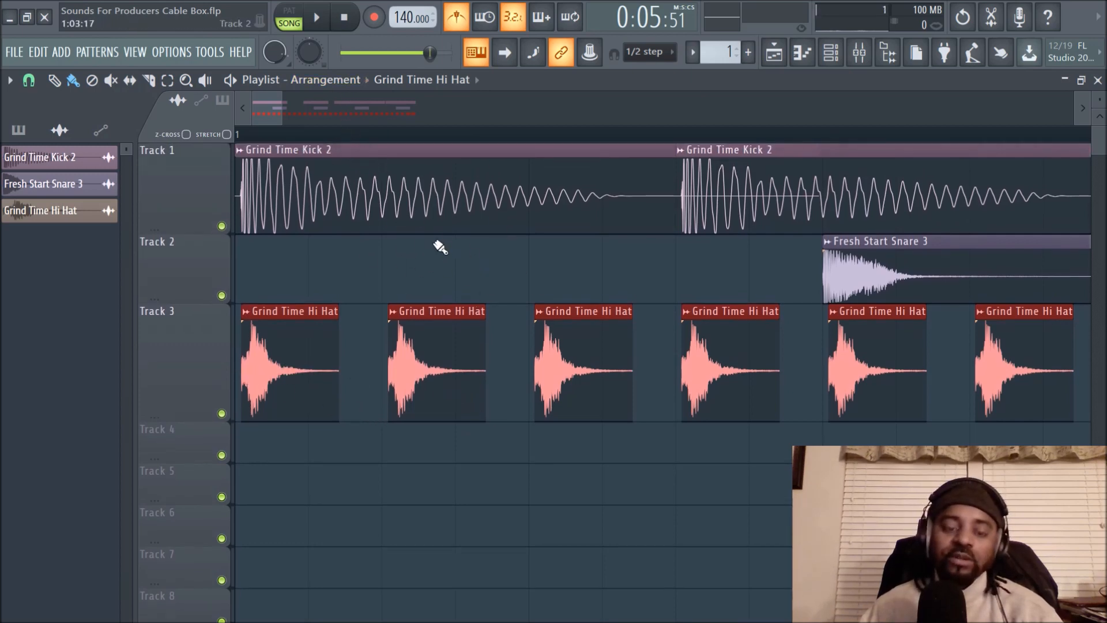
pyautogui.scroll(-3, 410, 142)
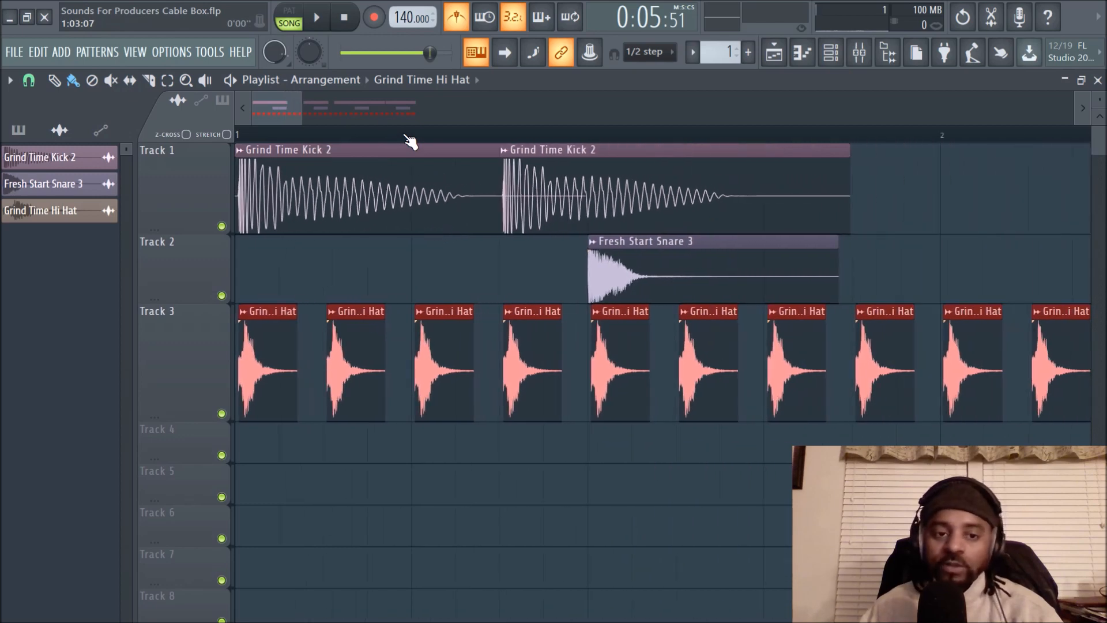
# Play the whole pattern with the shifted hi-hats, turn off the metronome and play it again
pyautogui.scroll(-4, 410, 142)
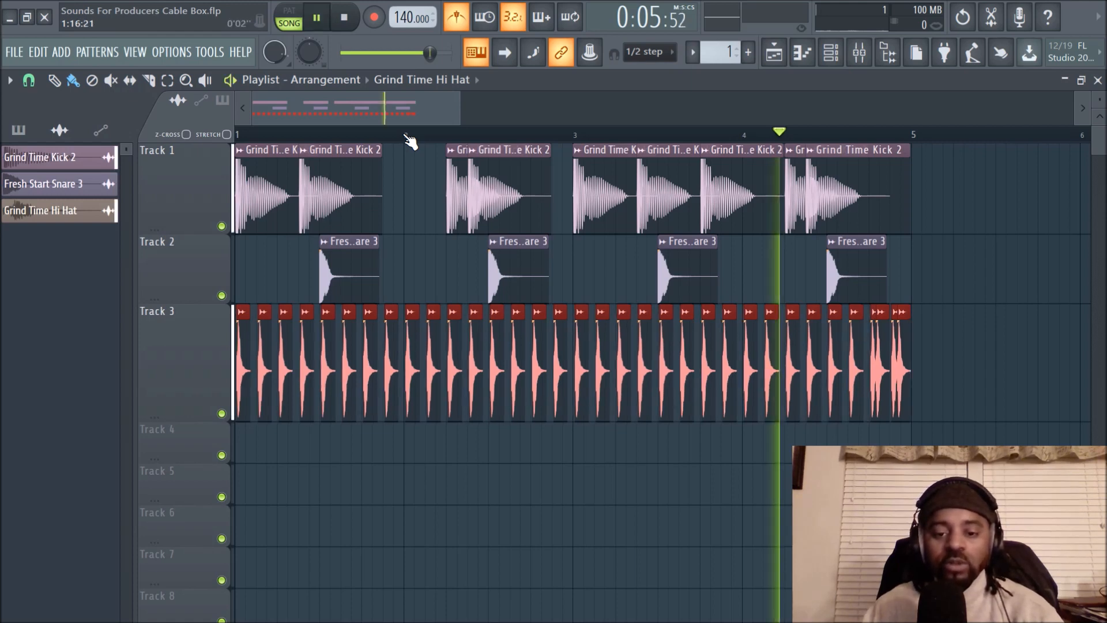
pyautogui.press('space')
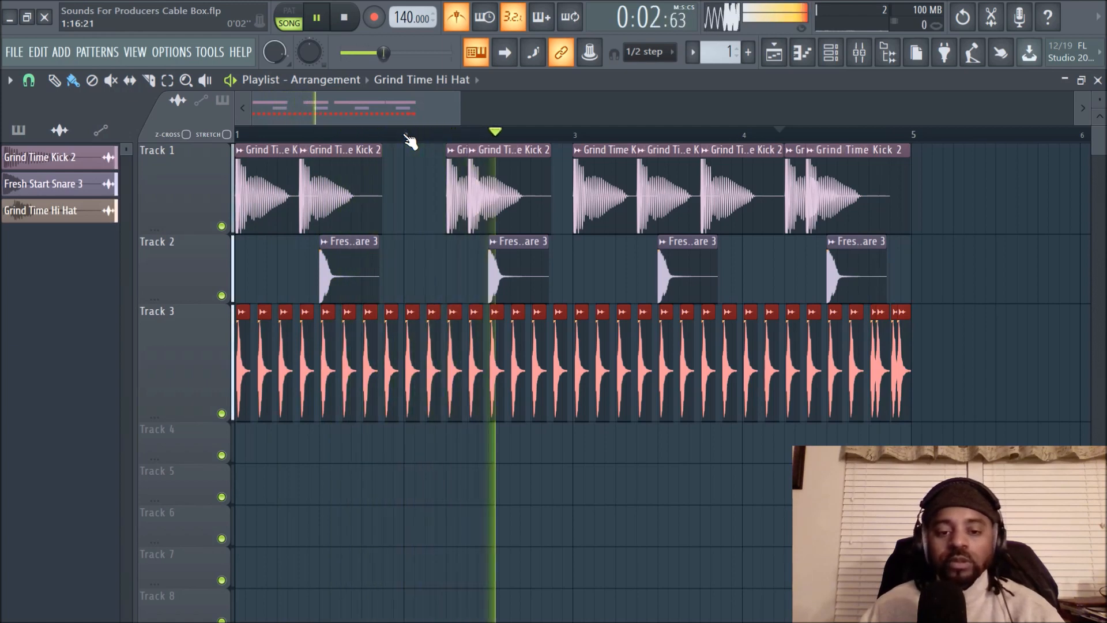
pyautogui.press('space')
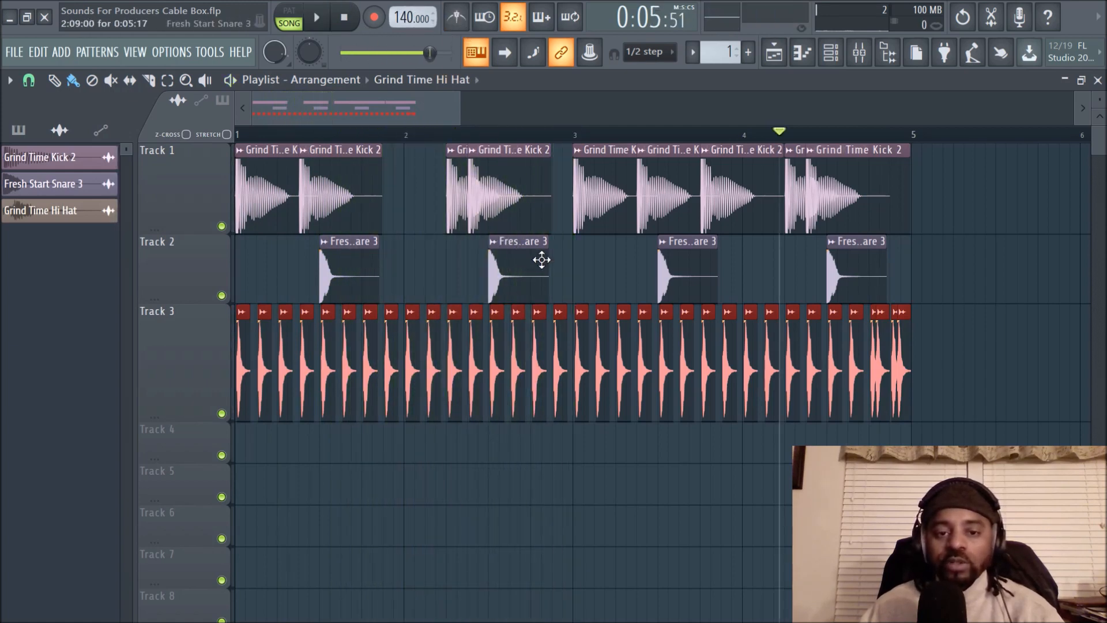
pyautogui.press('space')
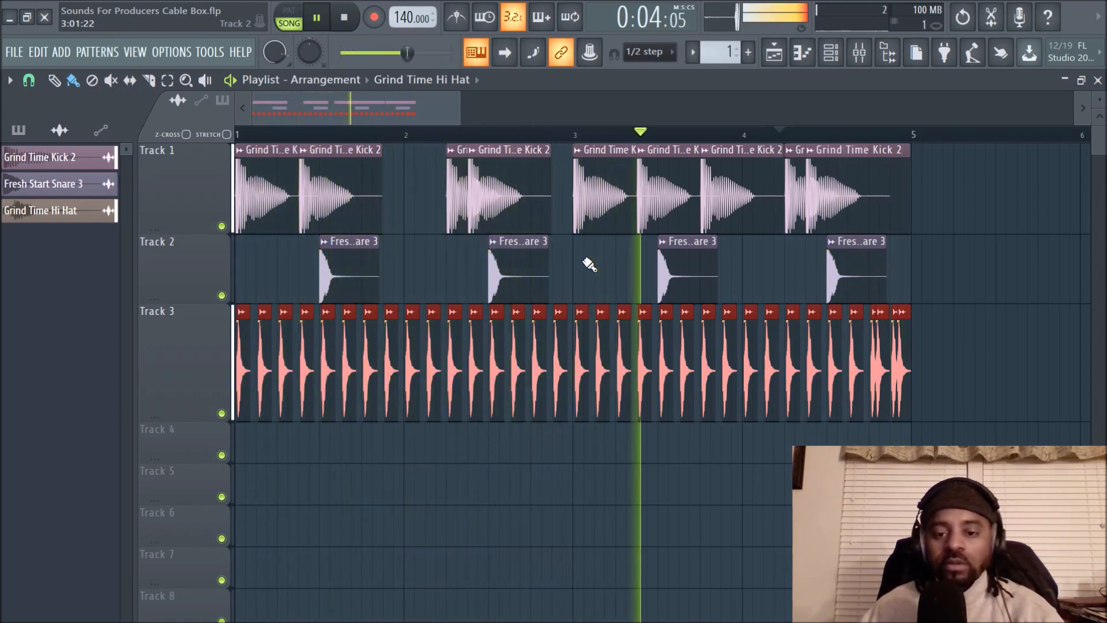
pyautogui.press('space')
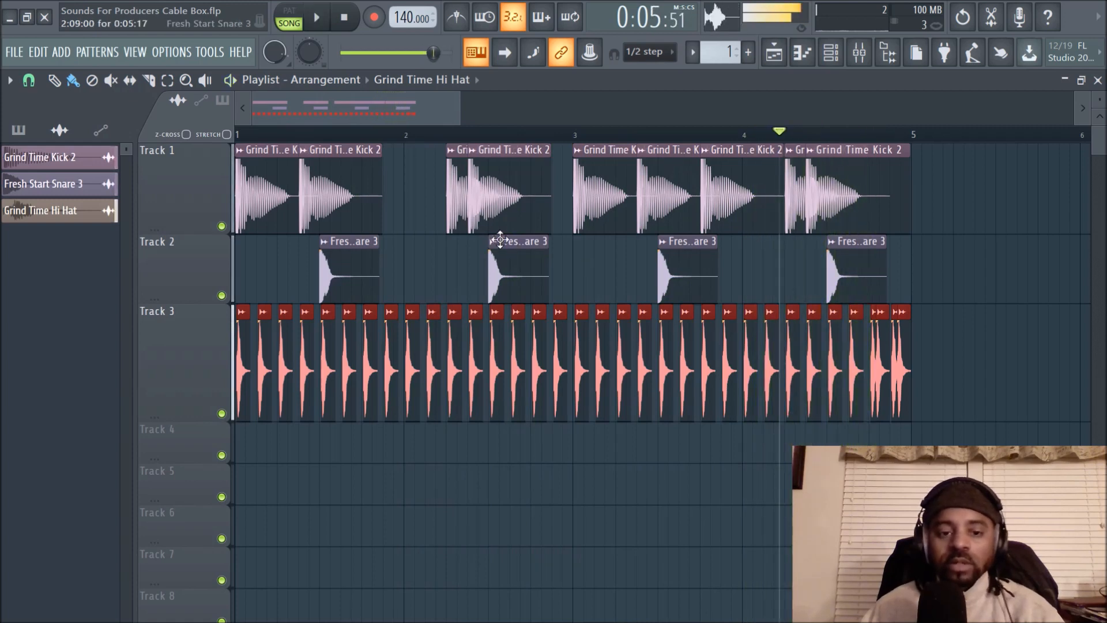
# Shift the second kick clips of bars 2 and 4 together 2 ticks later and play the pattern
pyautogui.click(515, 196)
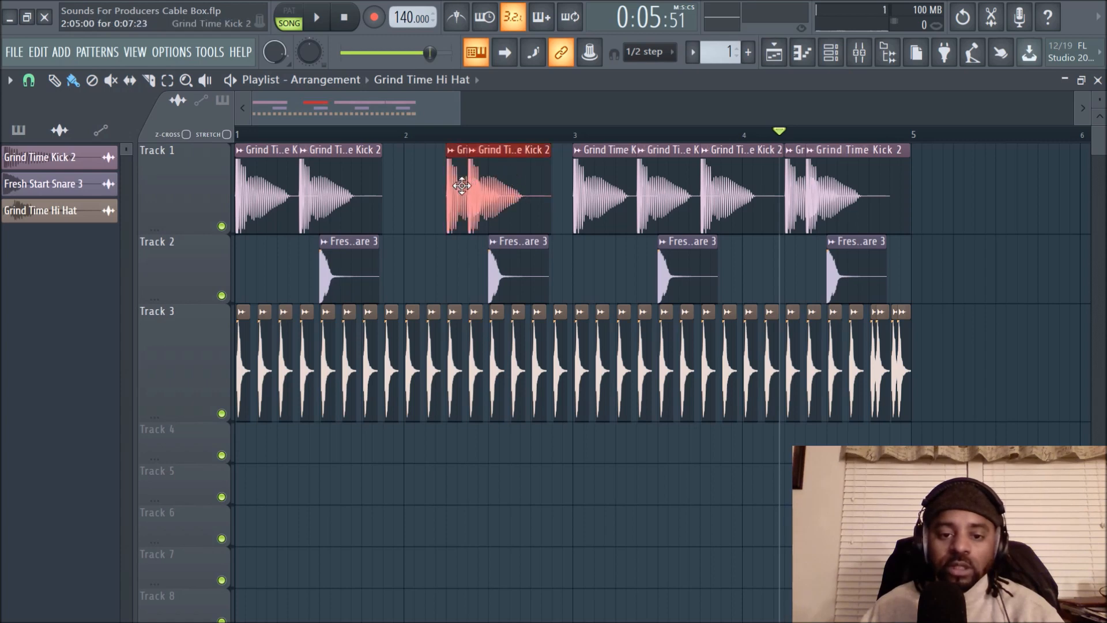
pyautogui.keyDown('ctrl'); pyautogui.click(854, 196); pyautogui.keyUp('ctrl')
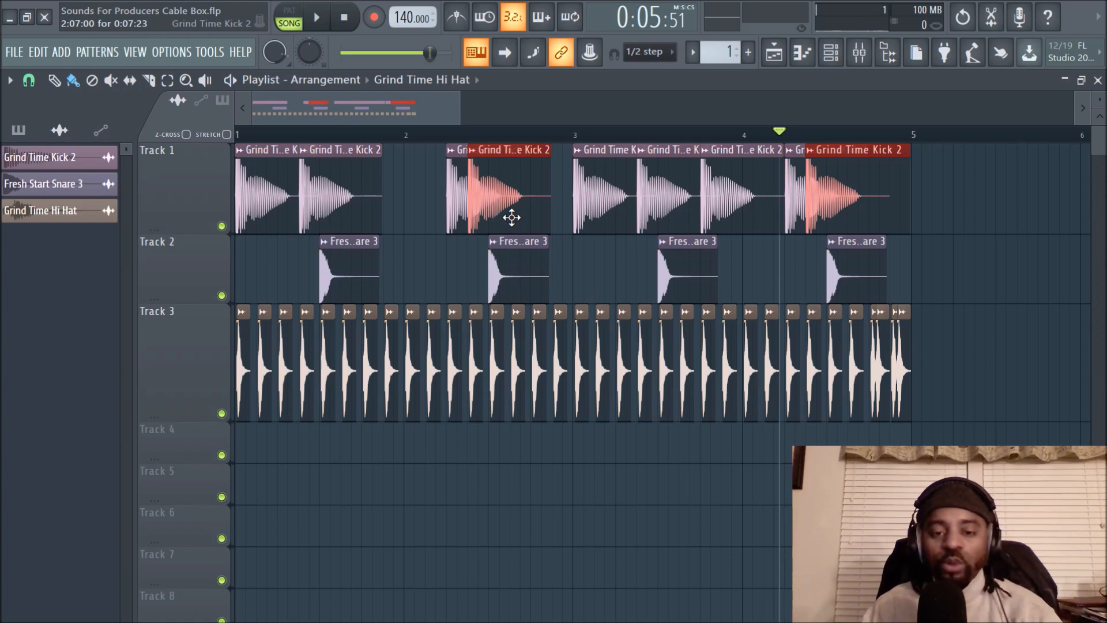
pyautogui.press('space')
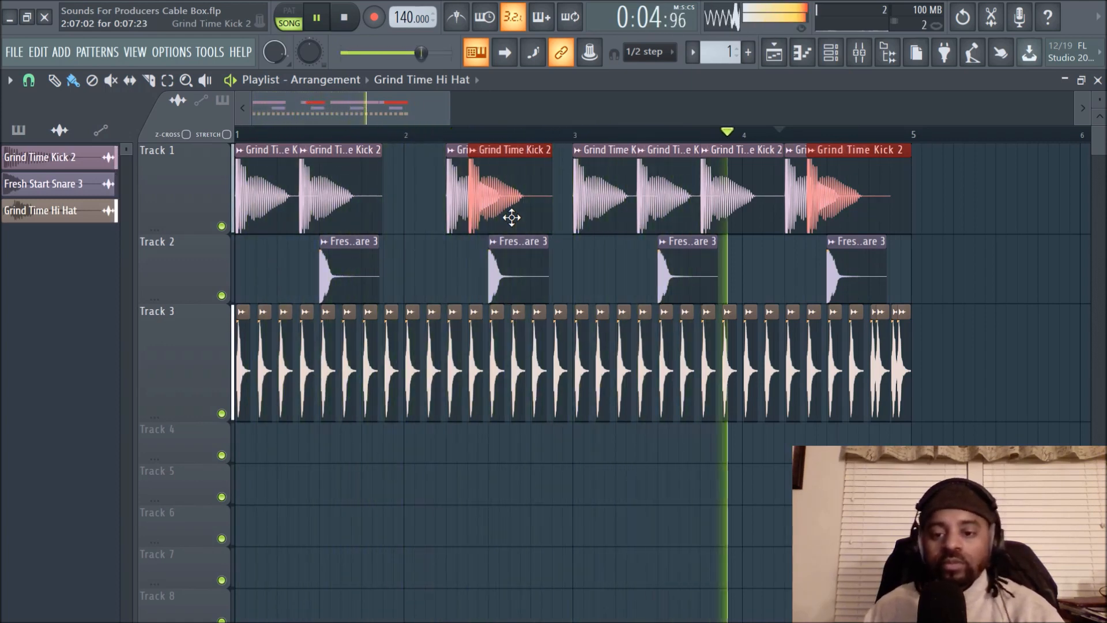
pyautogui.press('space')
# Shift the second kick clip of bar 1 later in small nudges to 1:07:04, playing the pattern to check the timing
pyautogui.click(326, 190)
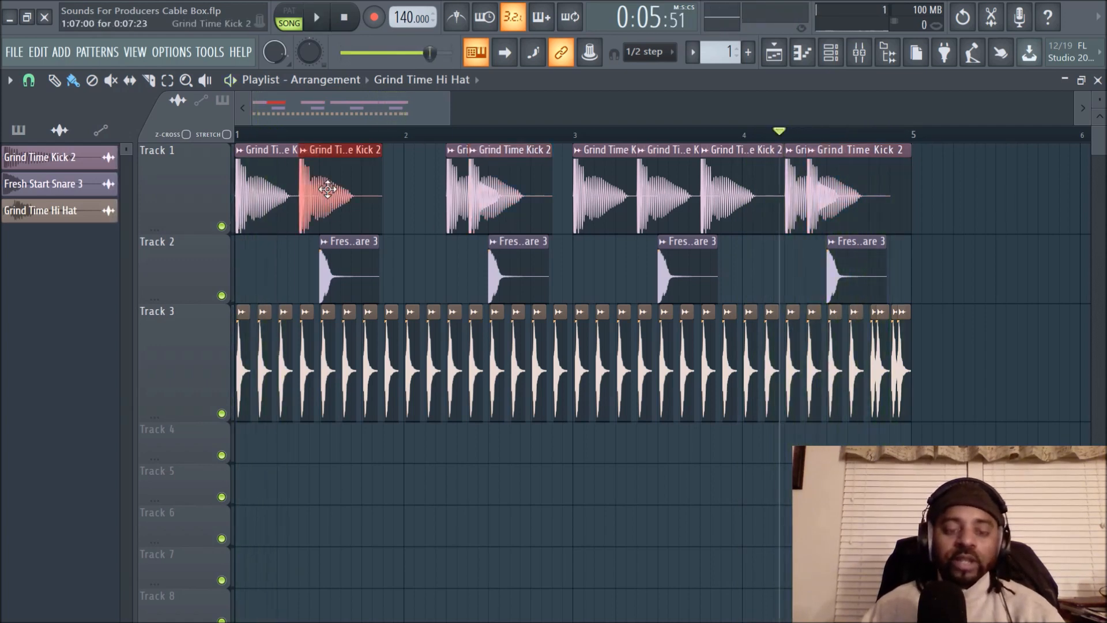
pyautogui.press('space')
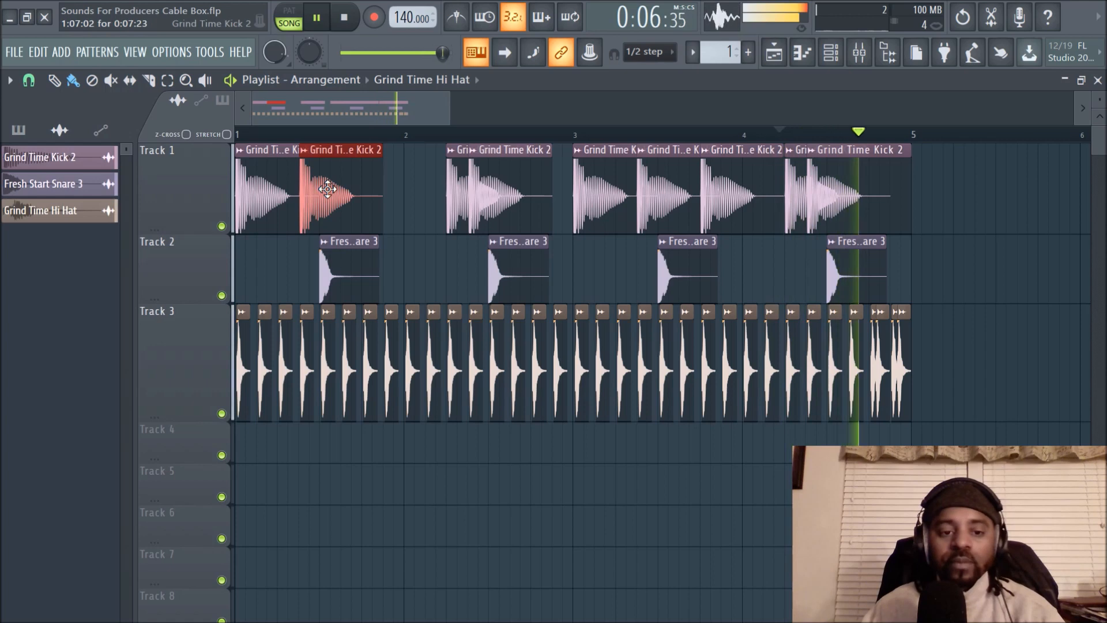
pyautogui.press('space')
pyautogui.press('space')
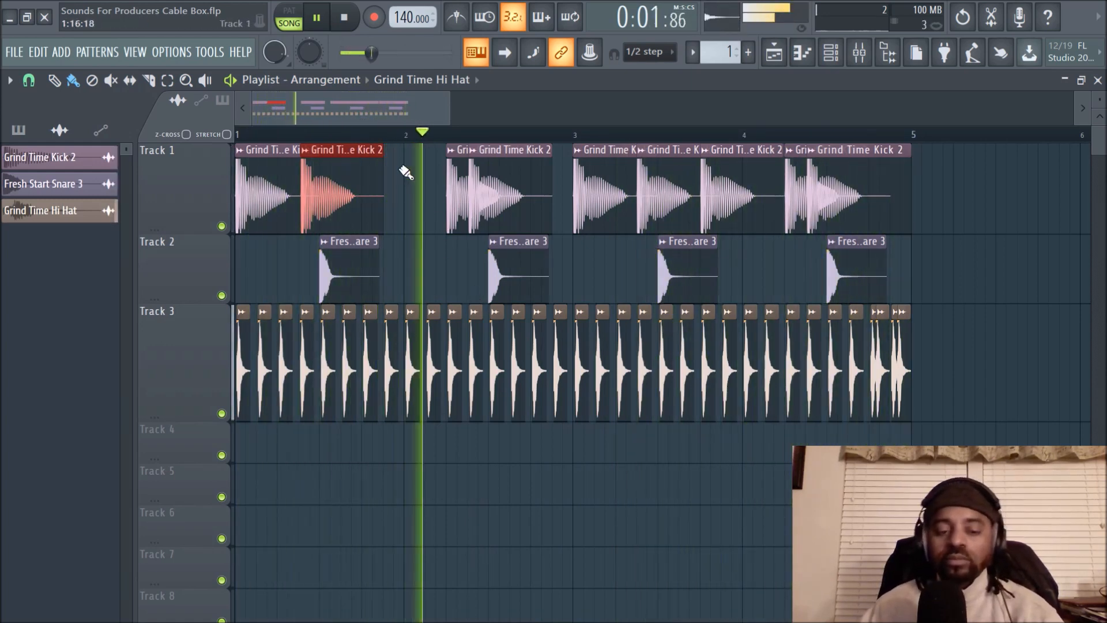
pyautogui.scroll(1, 390, 141)
pyautogui.scroll(3, 368, 116)
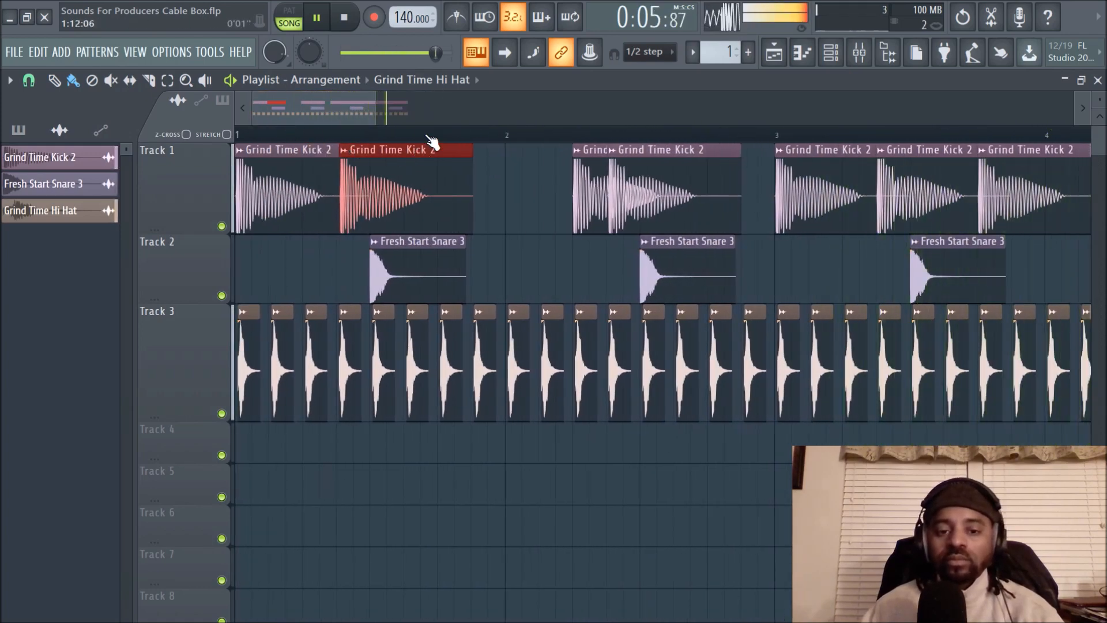
pyautogui.scroll(-4, 431, 141)
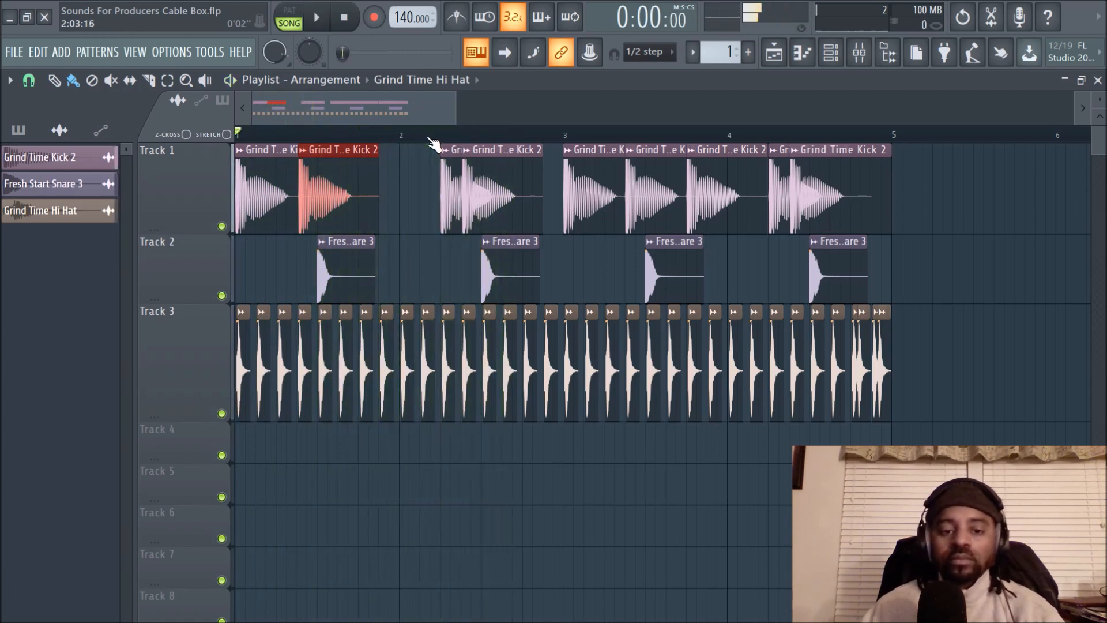
pyautogui.press('space')
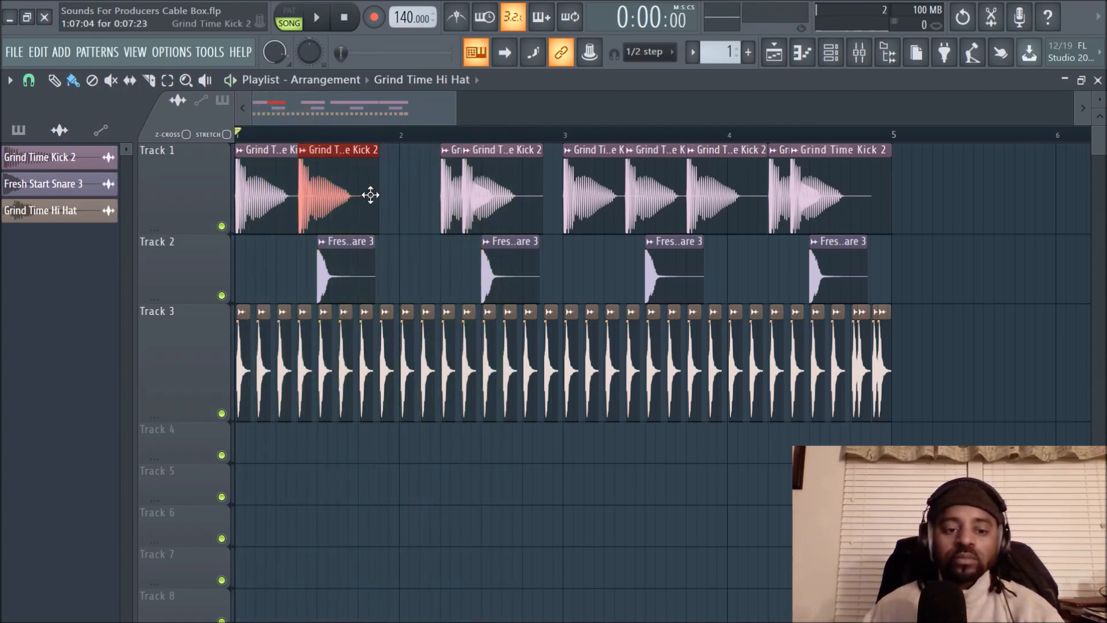
# Move the second kick clip of bar 1 further to 1:07:06 and play the pattern from the start
pyautogui.moveTo(366, 201); pyautogui.dragTo(368, 201)
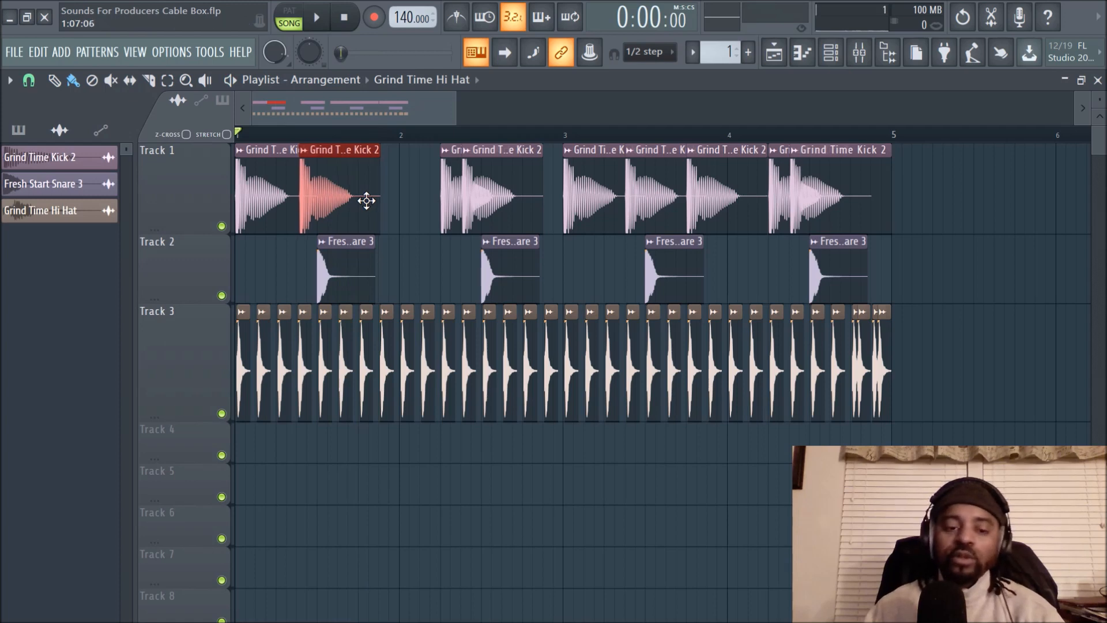
pyautogui.press('space')
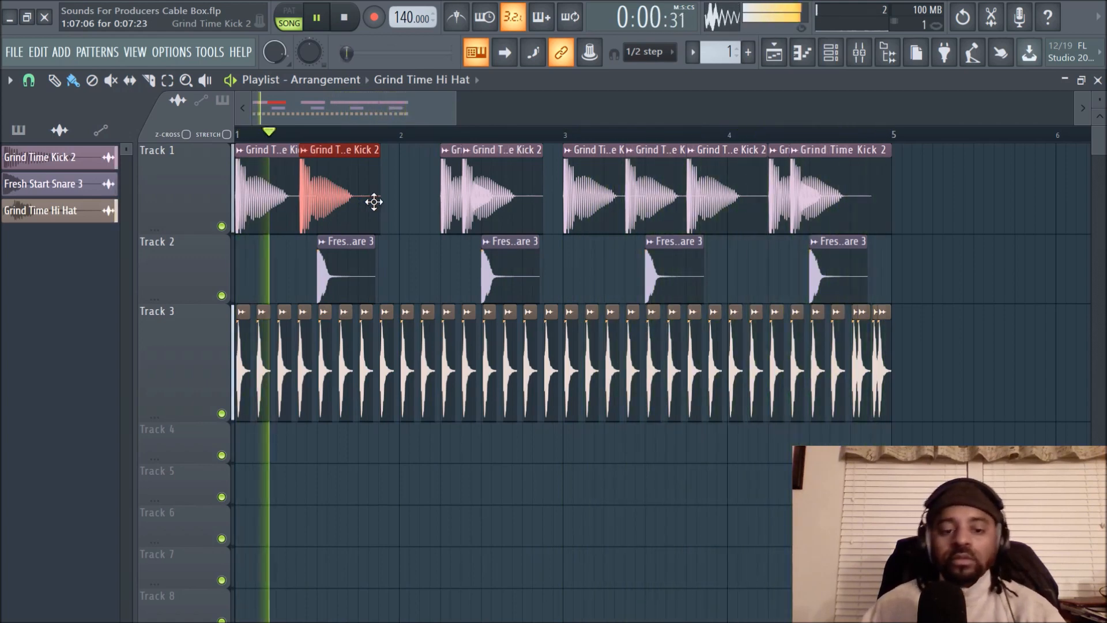
pyautogui.press('space')
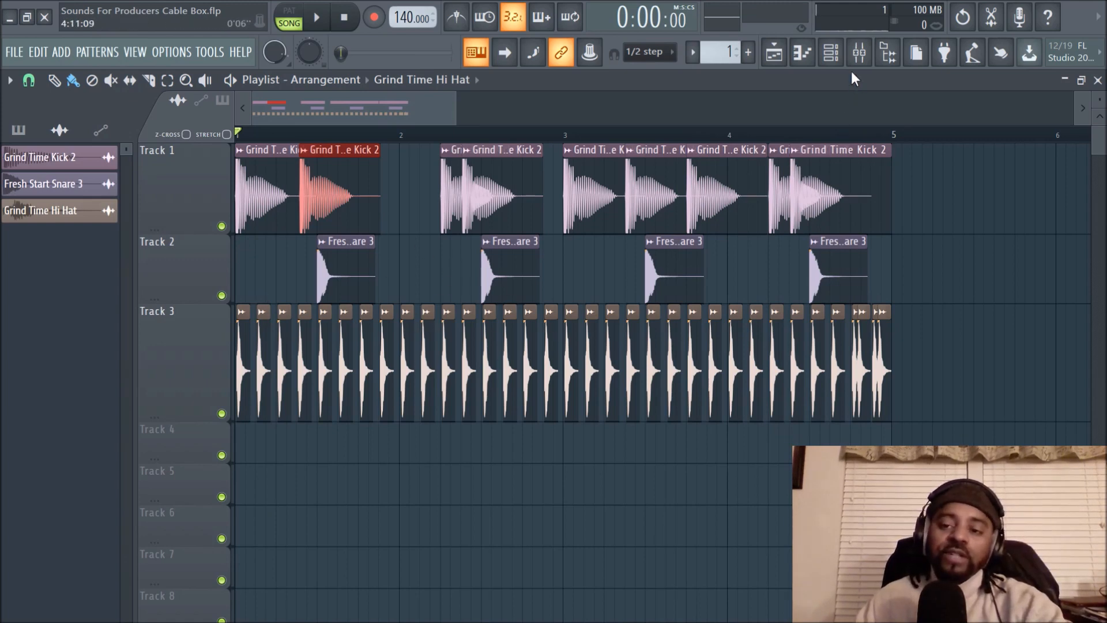
# Look at the channel rack and inspect the Grind Time Kick 2 channel's sampler settings and volume control, closing both windows
pyautogui.click(833, 54)
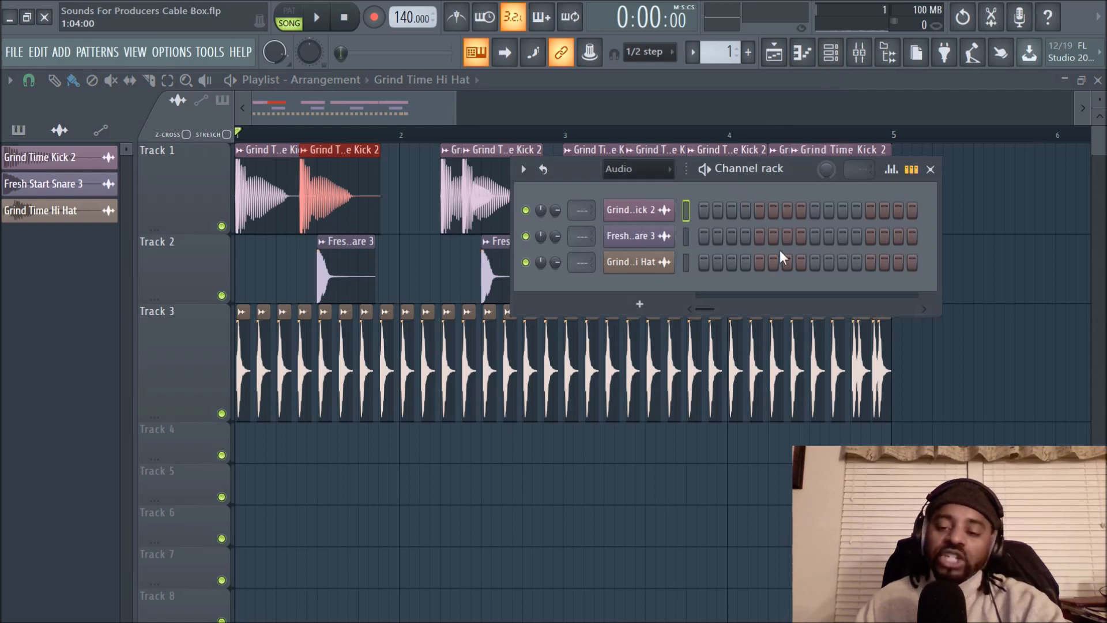
pyautogui.click(1002, 214)
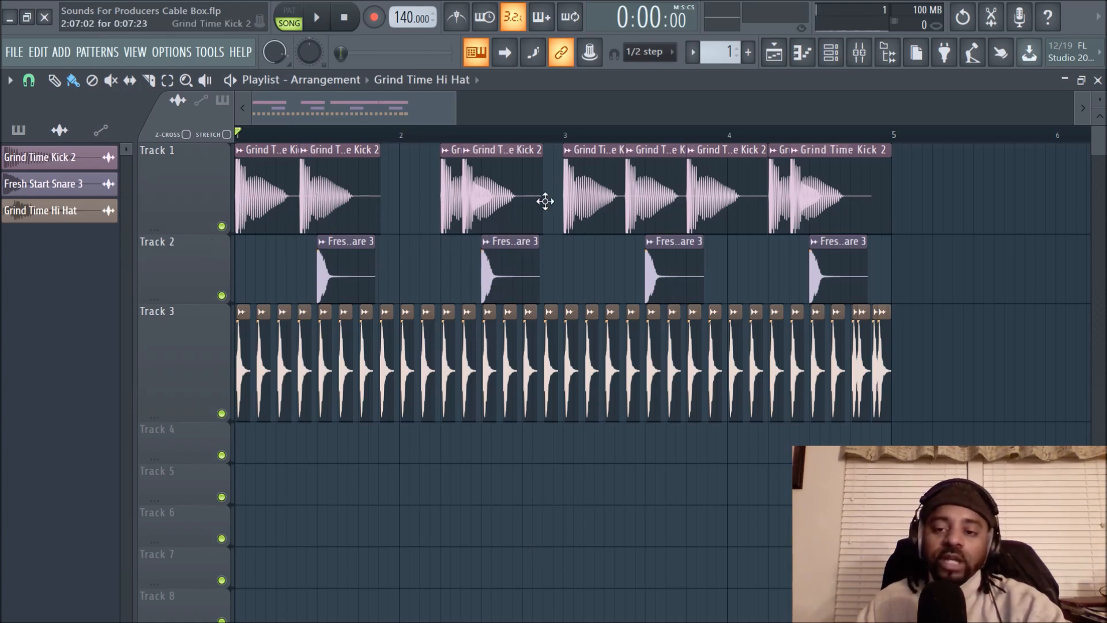
pyautogui.click(831, 52)
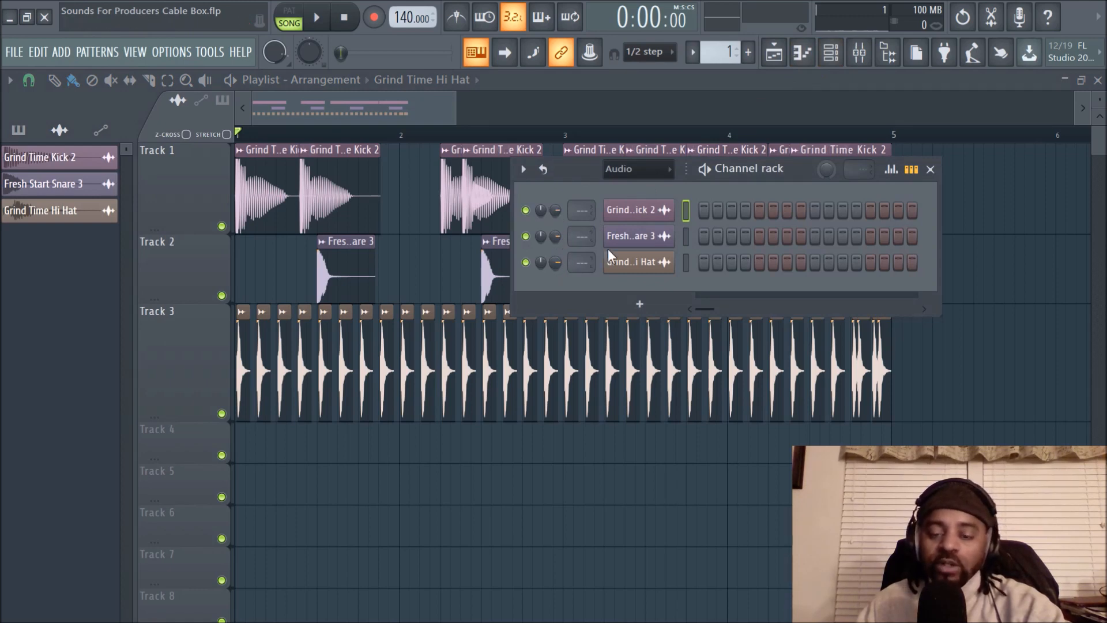
pyautogui.click(657, 211)
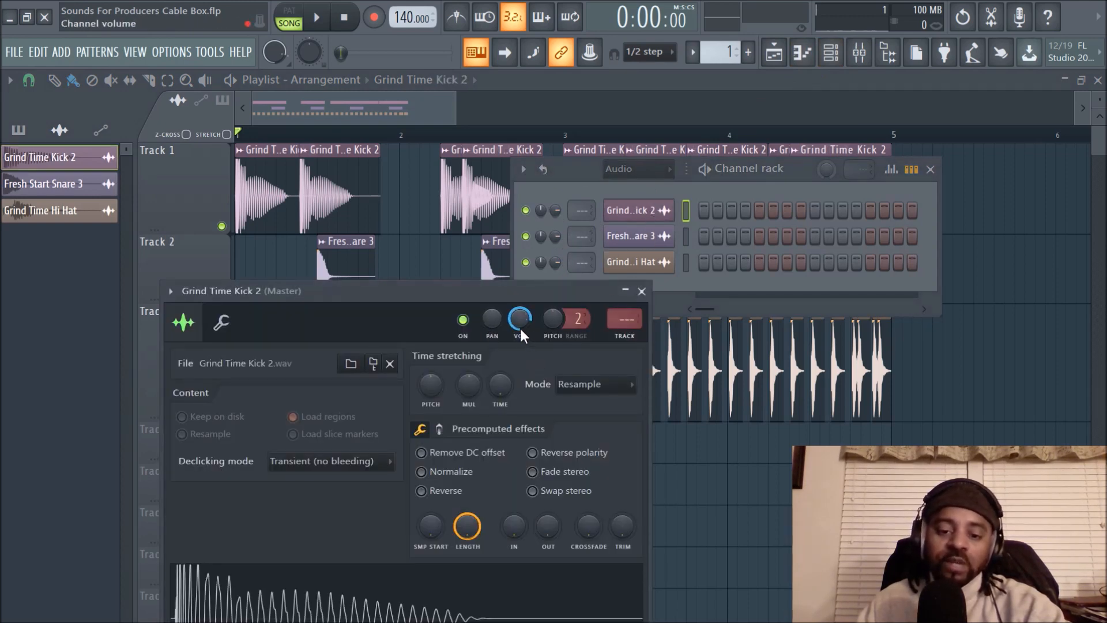
pyautogui.click(642, 291)
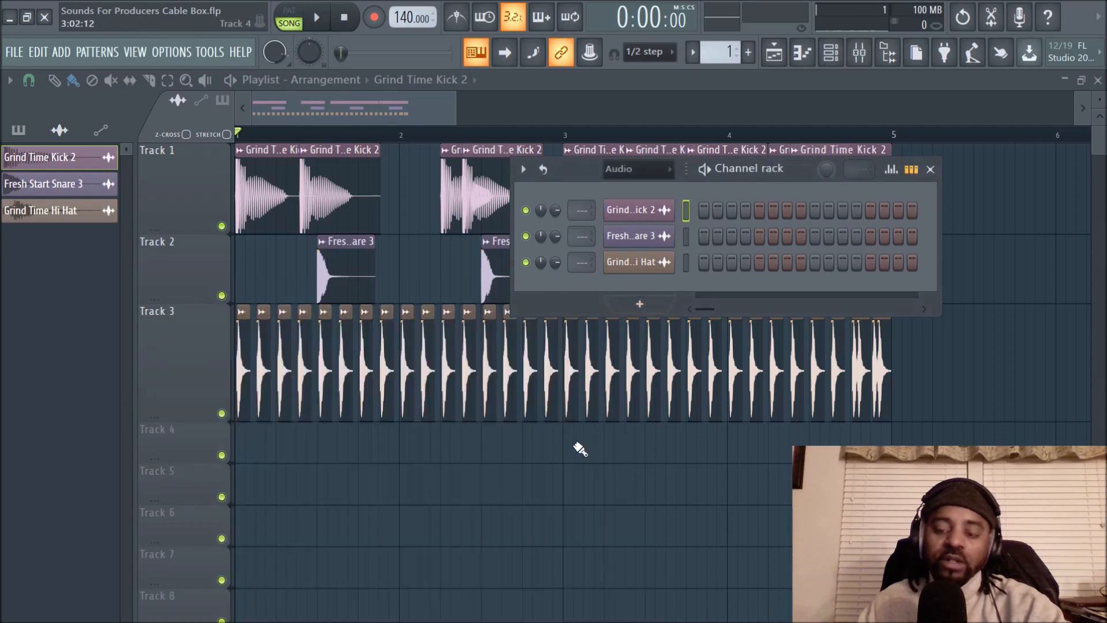
pyautogui.press('F6')
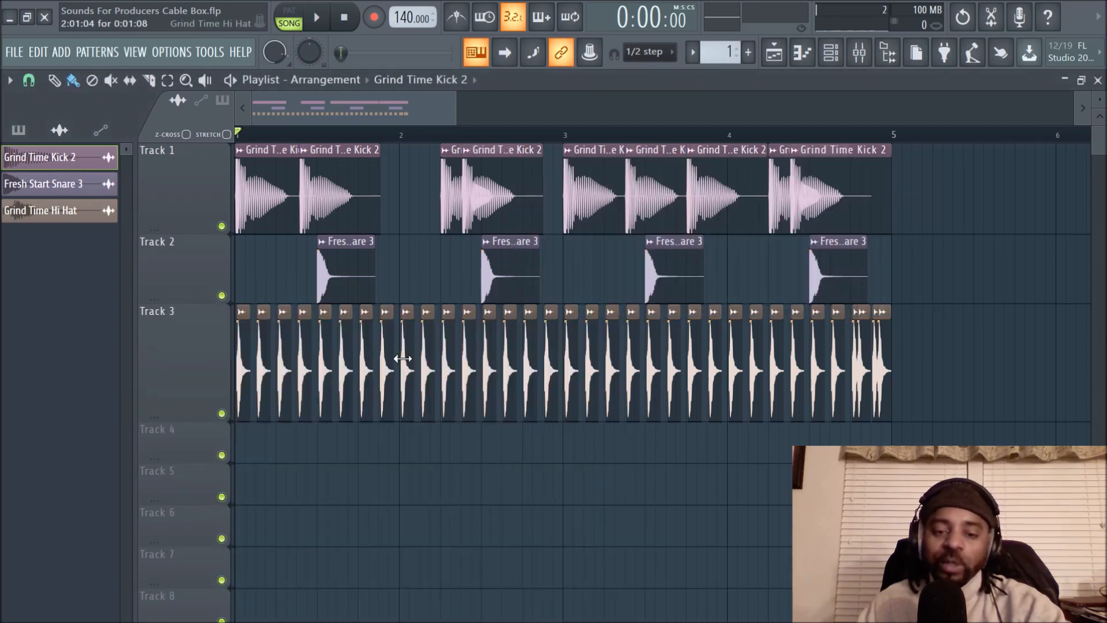
# Select the Grind Time Hi Hat channel in the channel rack and close the rack
pyautogui.click(830, 53)
pyautogui.click(686, 262)
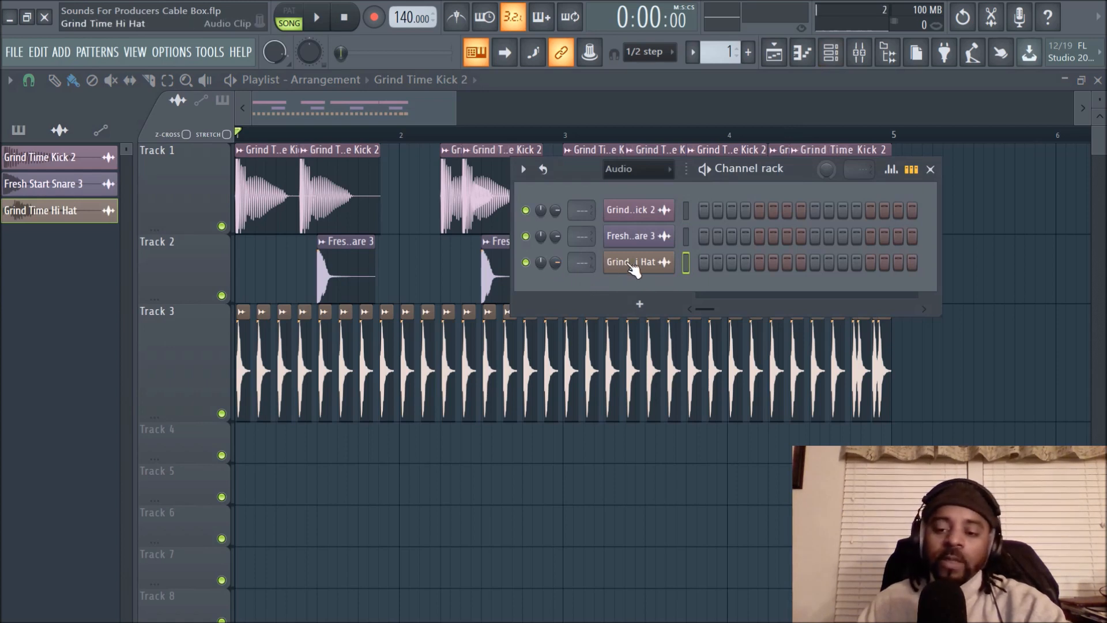
pyautogui.press('F6')
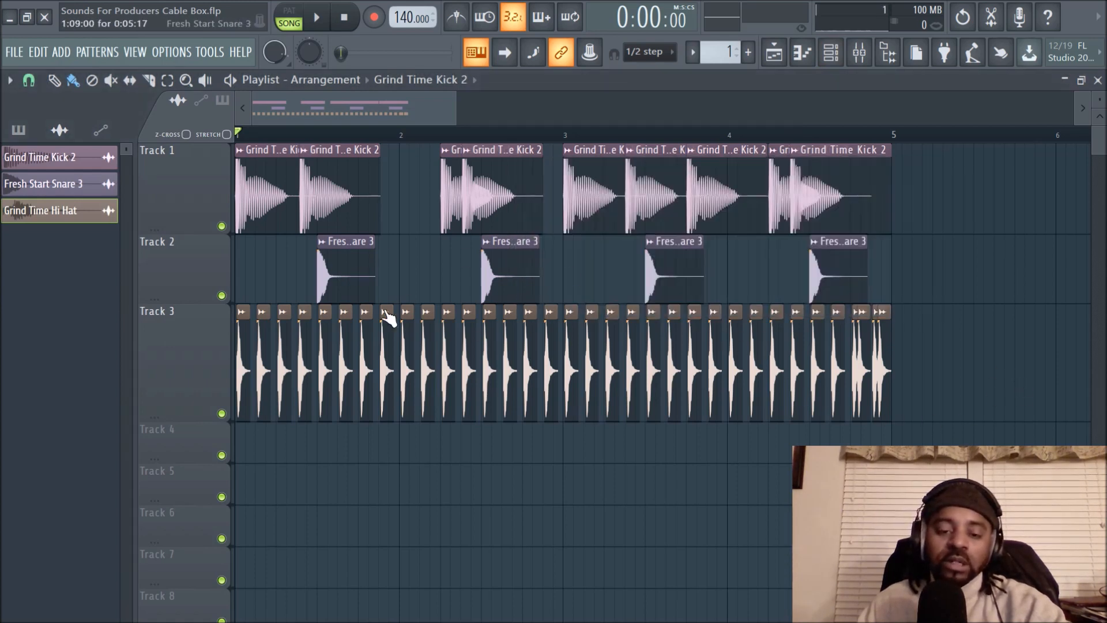
pyautogui.click(830, 53)
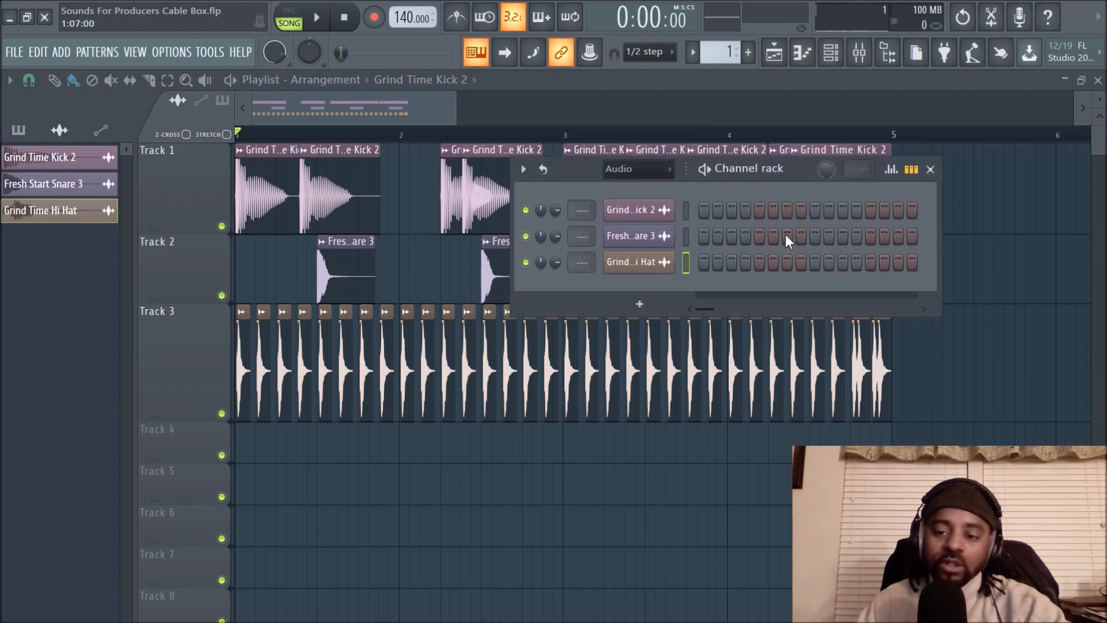
pyautogui.press('F6')
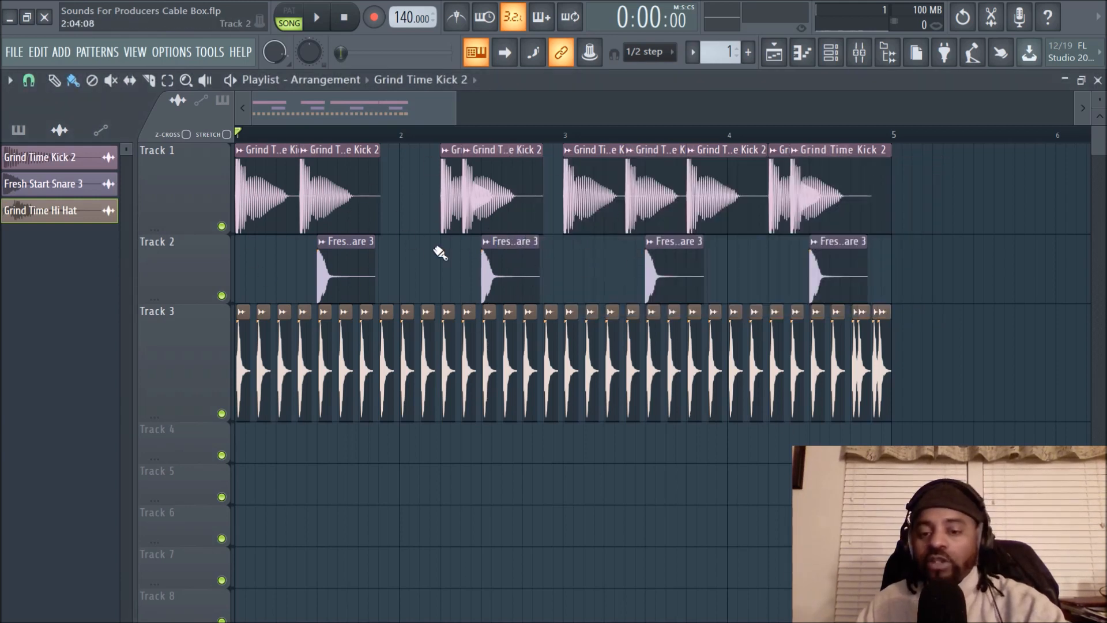
pyautogui.click(831, 52)
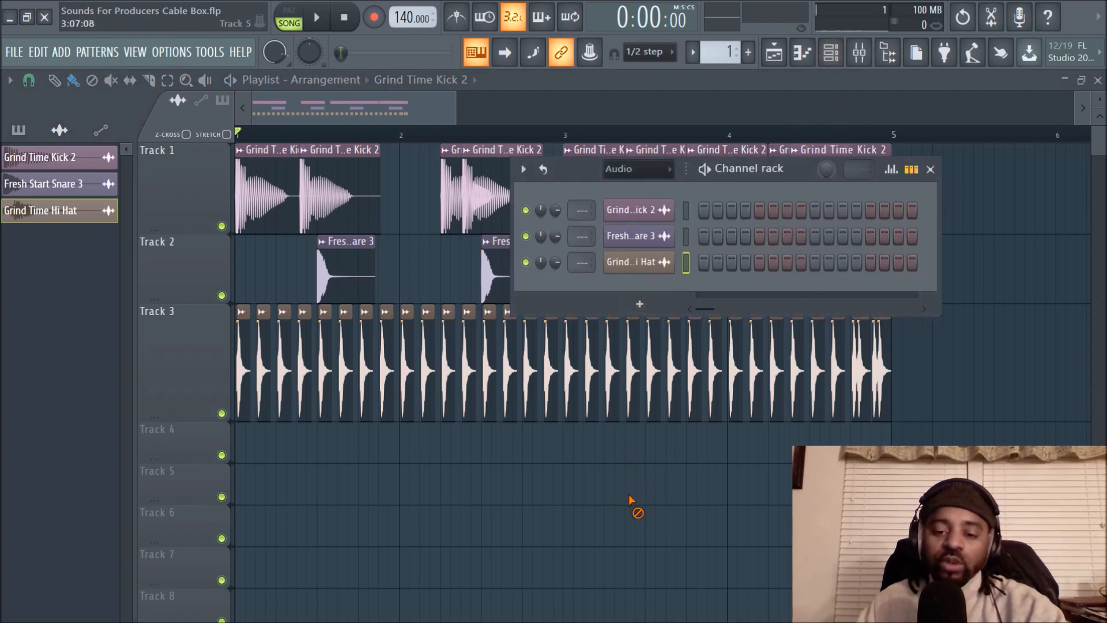
pyautogui.press('F6')
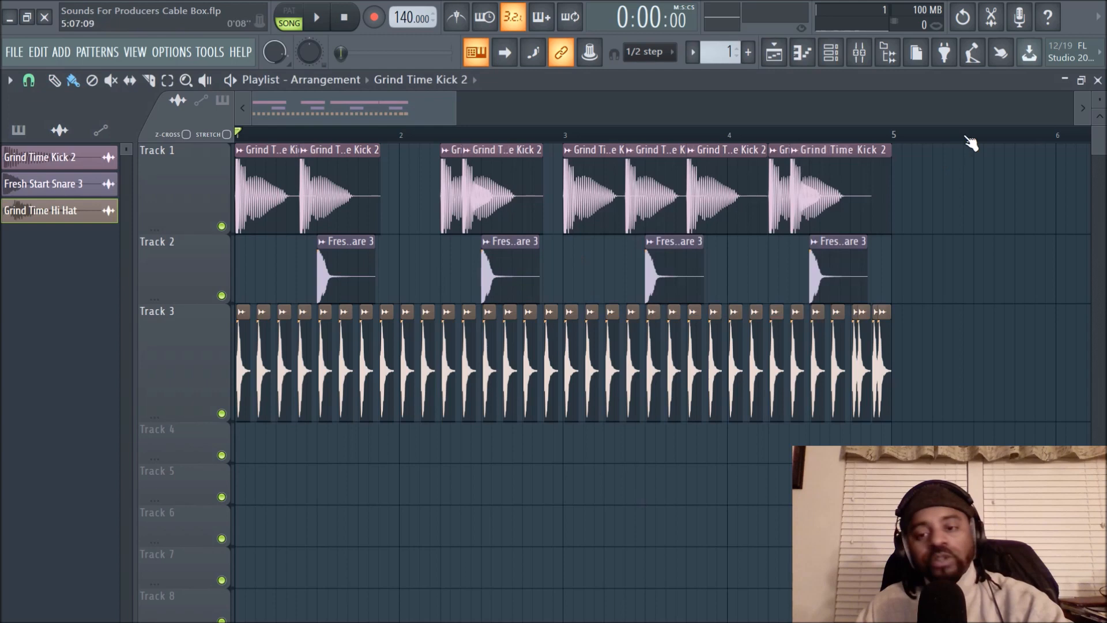
pyautogui.click(893, 60)
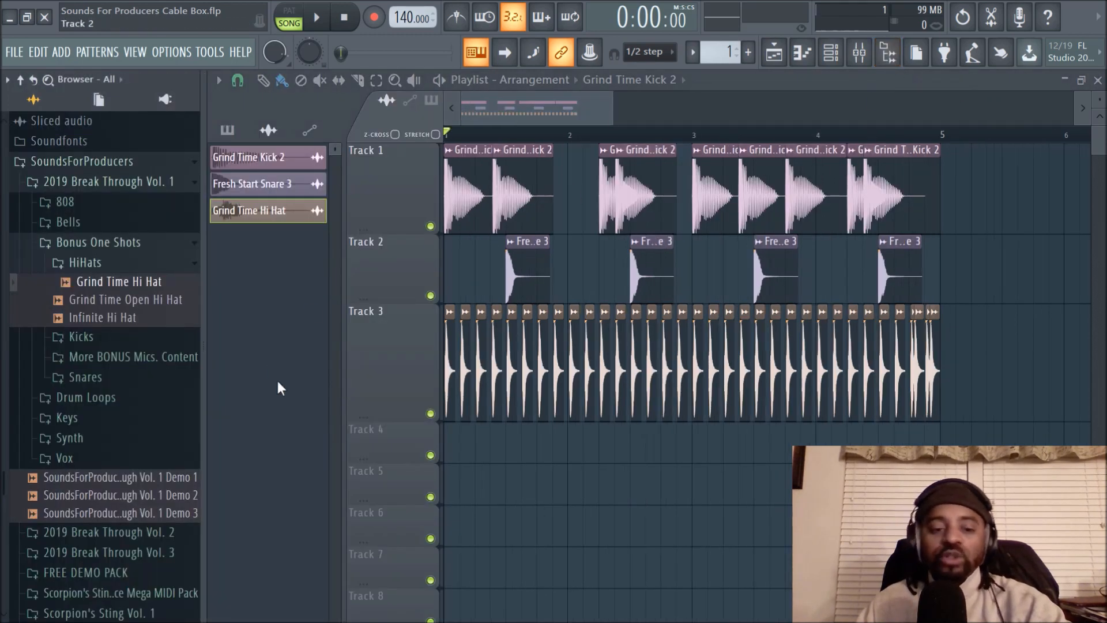
pyautogui.click(889, 55)
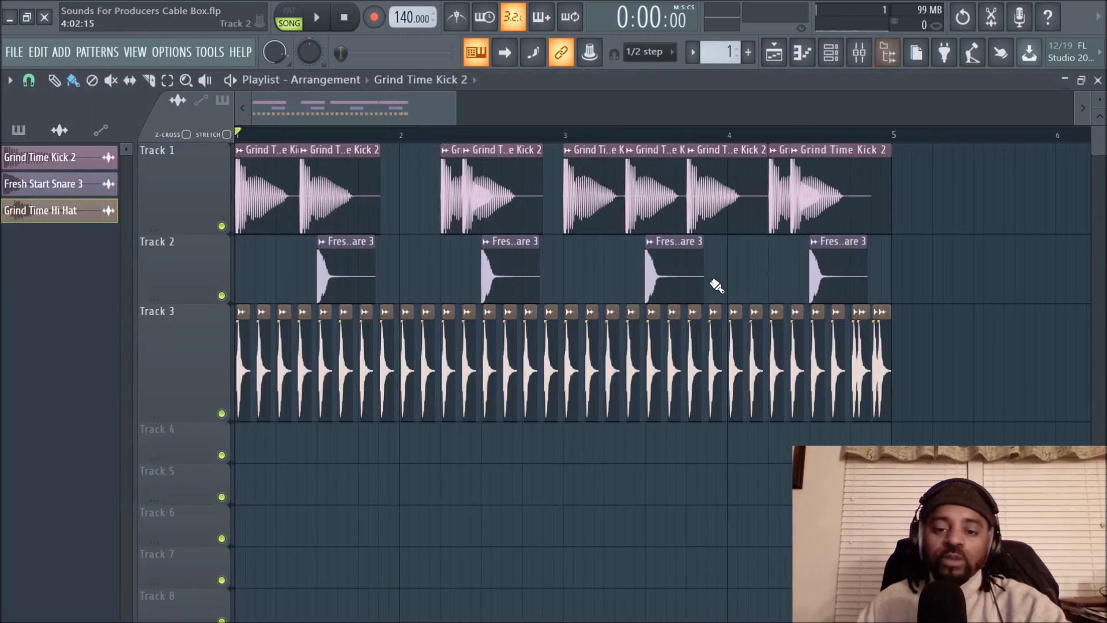
pyautogui.scroll(-2, 724, 141)
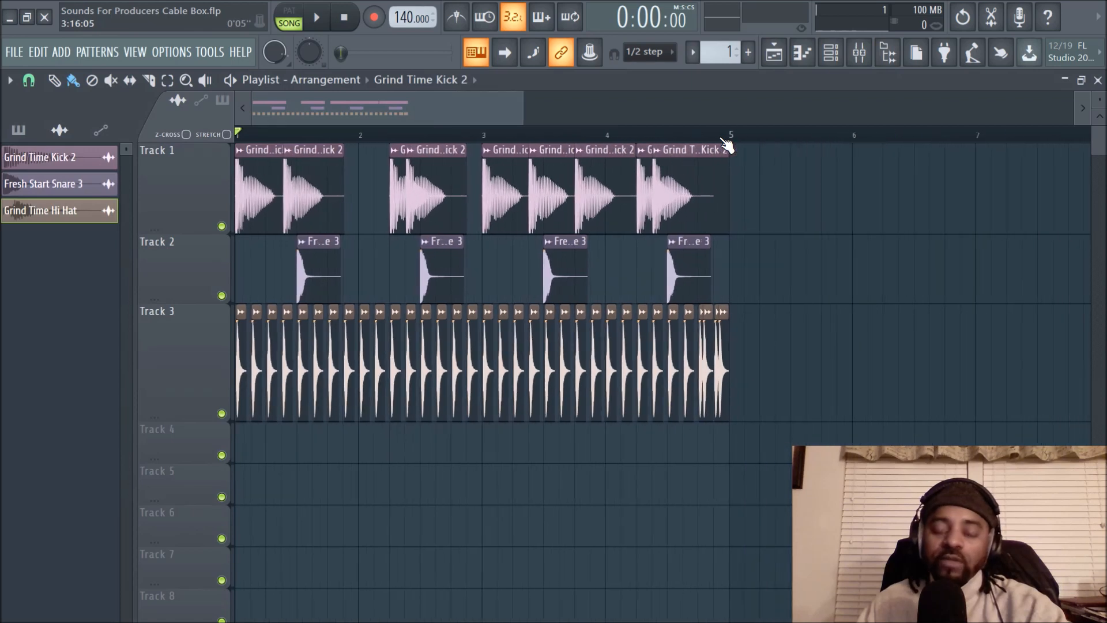